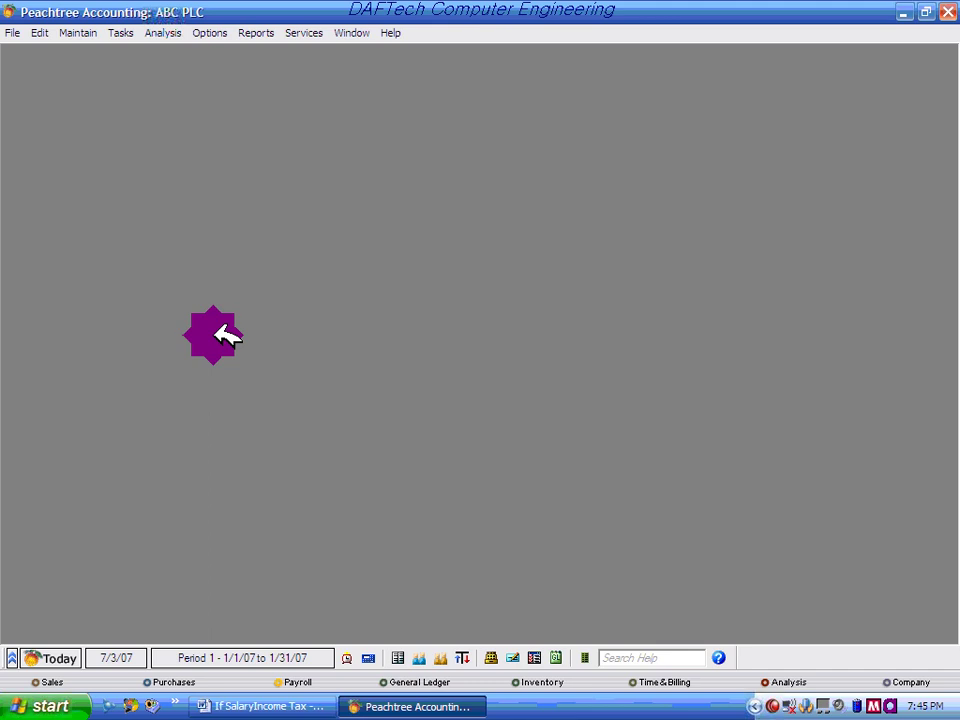
# Step: Open the user-maintained payroll tax tables
pyautogui.click(15, 30)
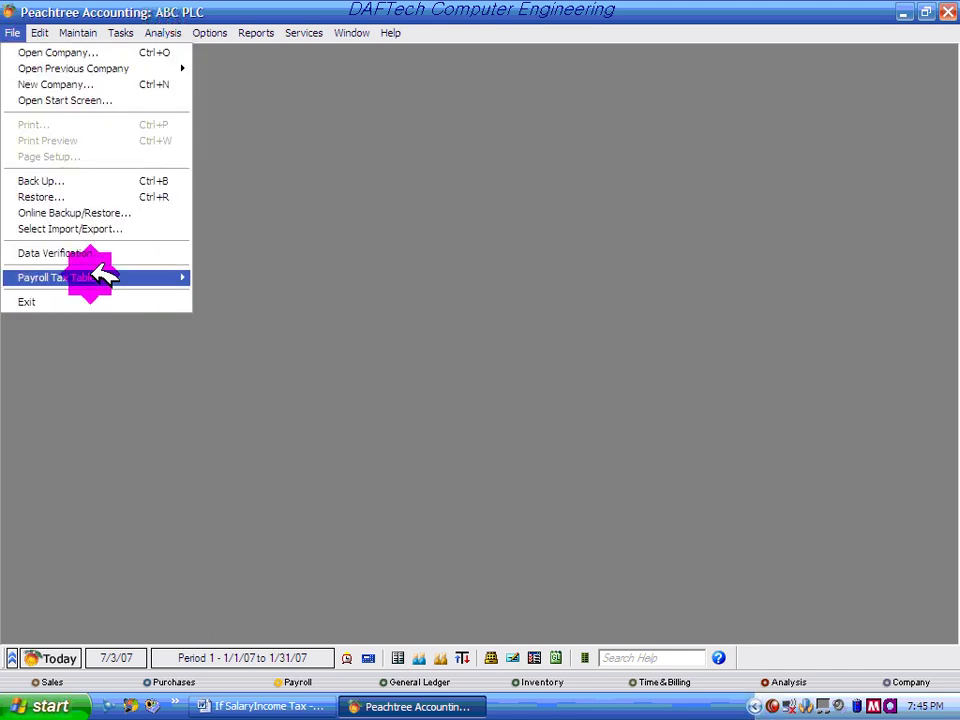
pyautogui.moveTo(100, 277)
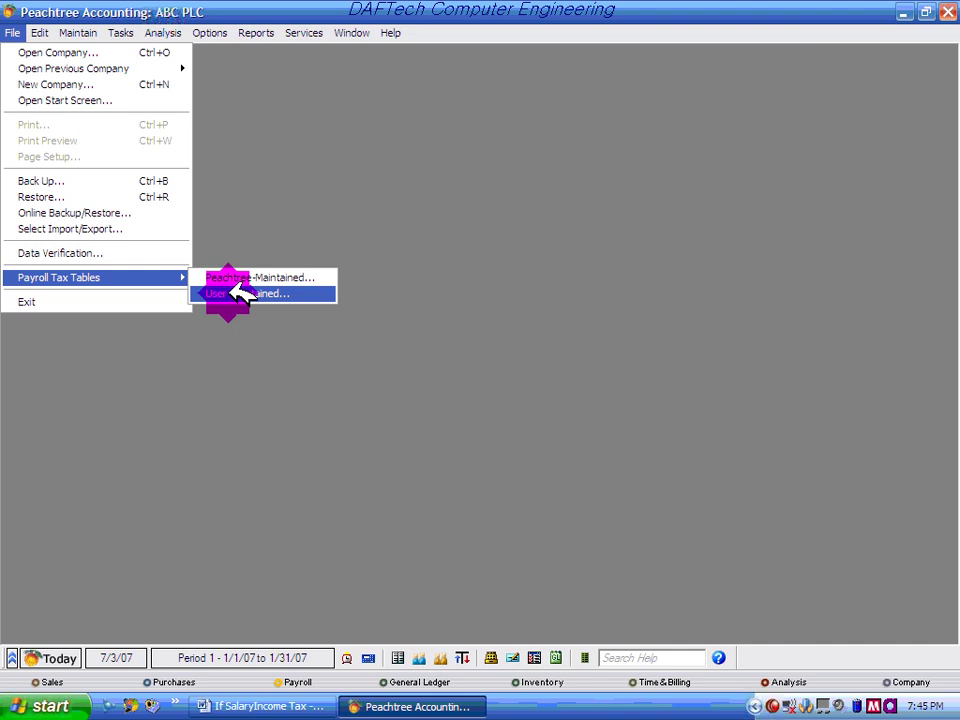
pyautogui.click(240, 292)
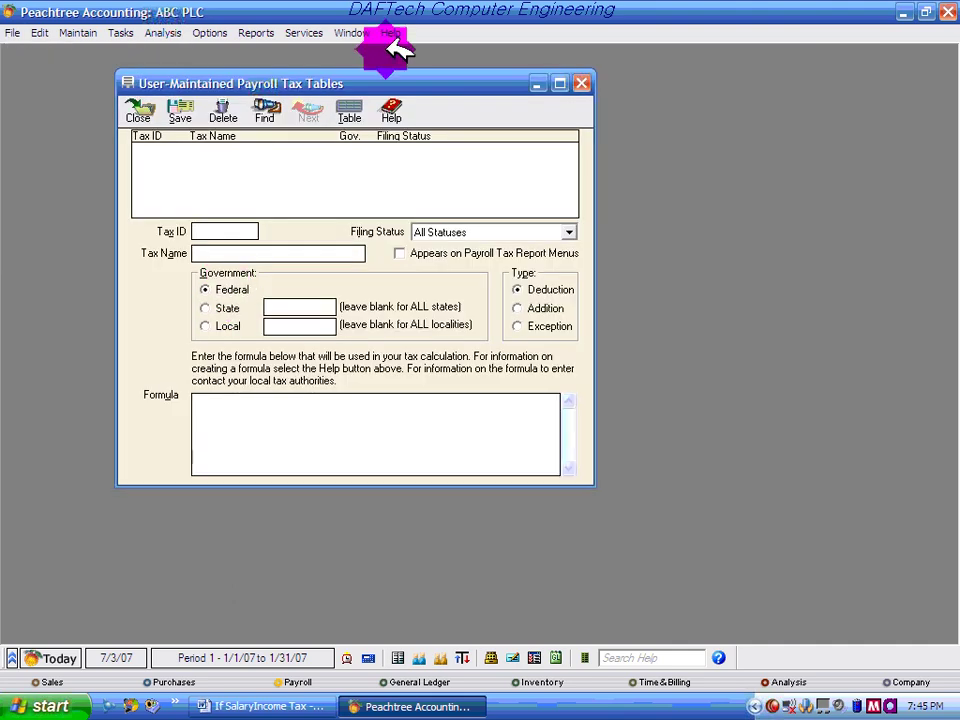
pyautogui.moveTo(380, 74); pyautogui.dragTo(408, 92)
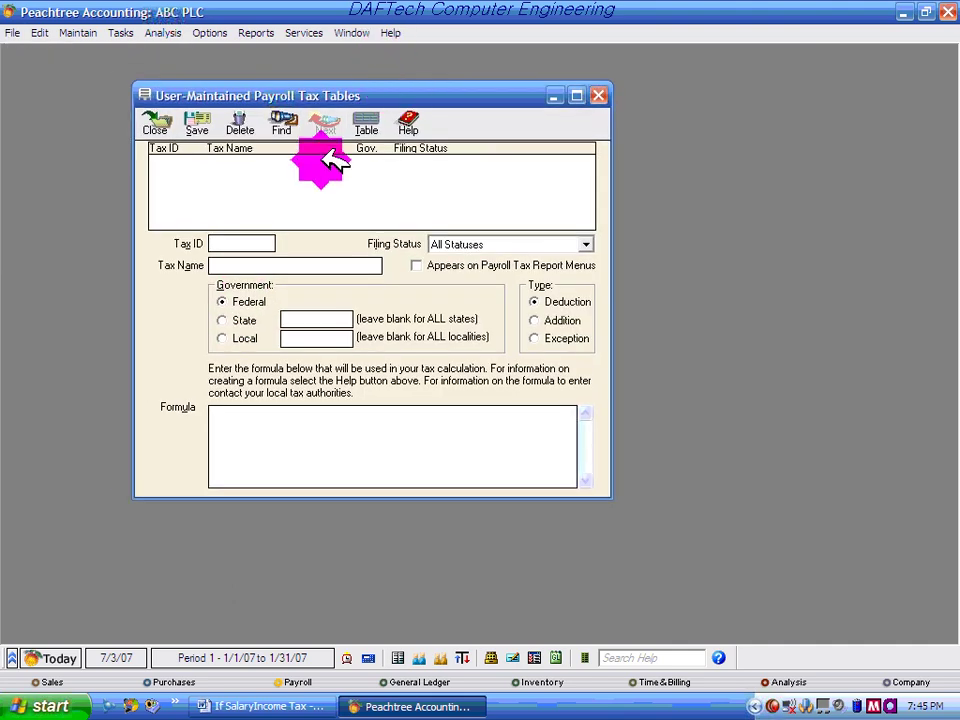
# Step: Enter a payroll tax with ID Tax, name Incometax 07 and type Deduction
pyautogui.click(245, 240)
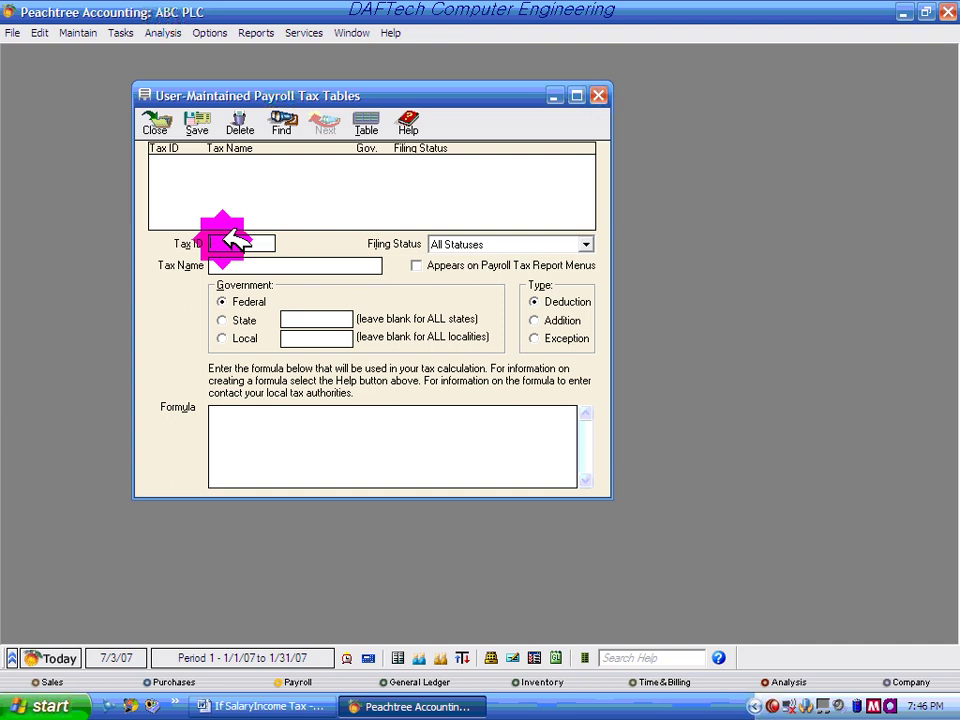
pyautogui.write('Tax')
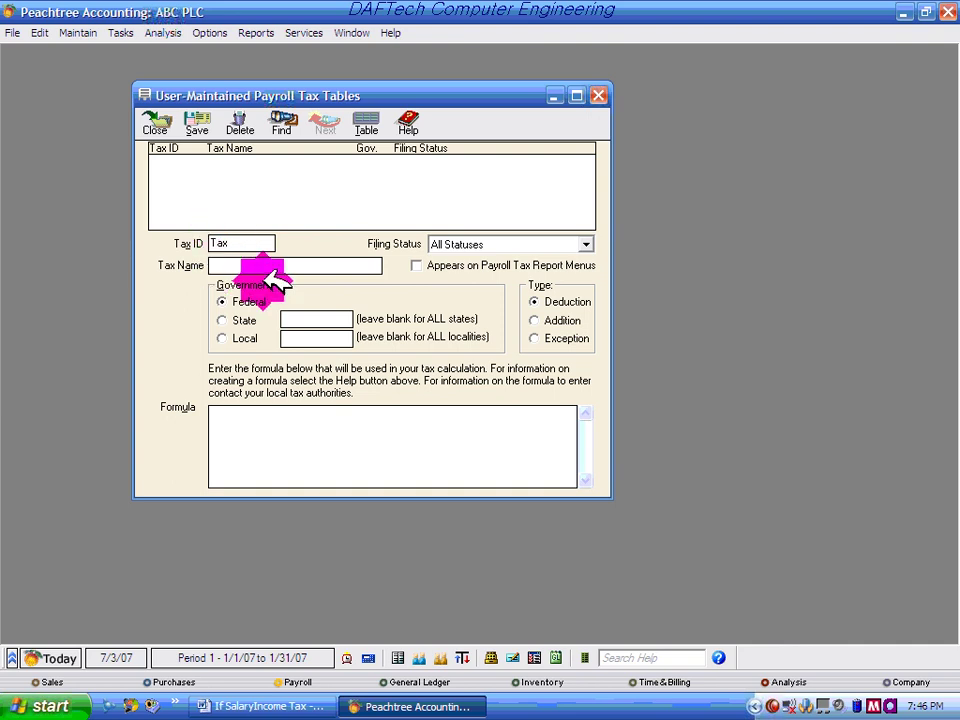
pyautogui.write('Income')
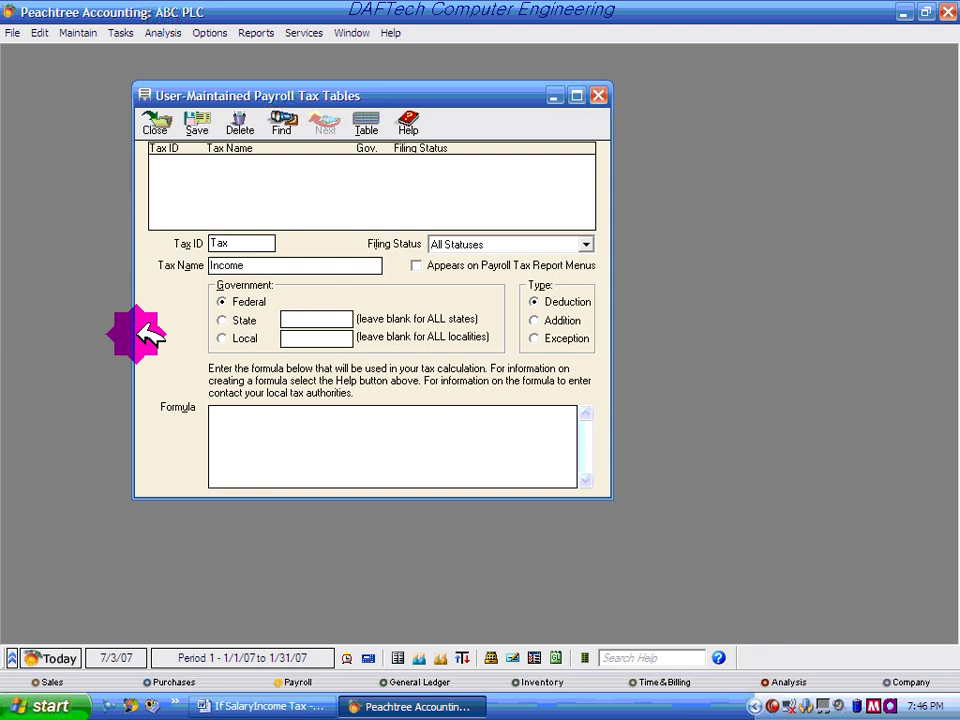
pyautogui.write('tax 07')
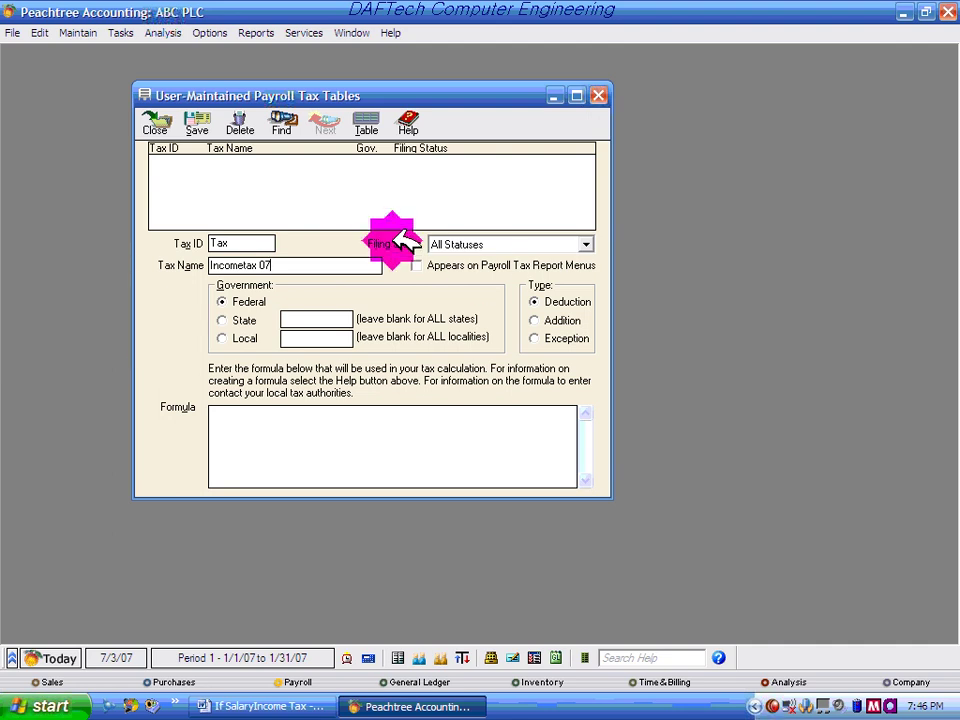
pyautogui.click(565, 303)
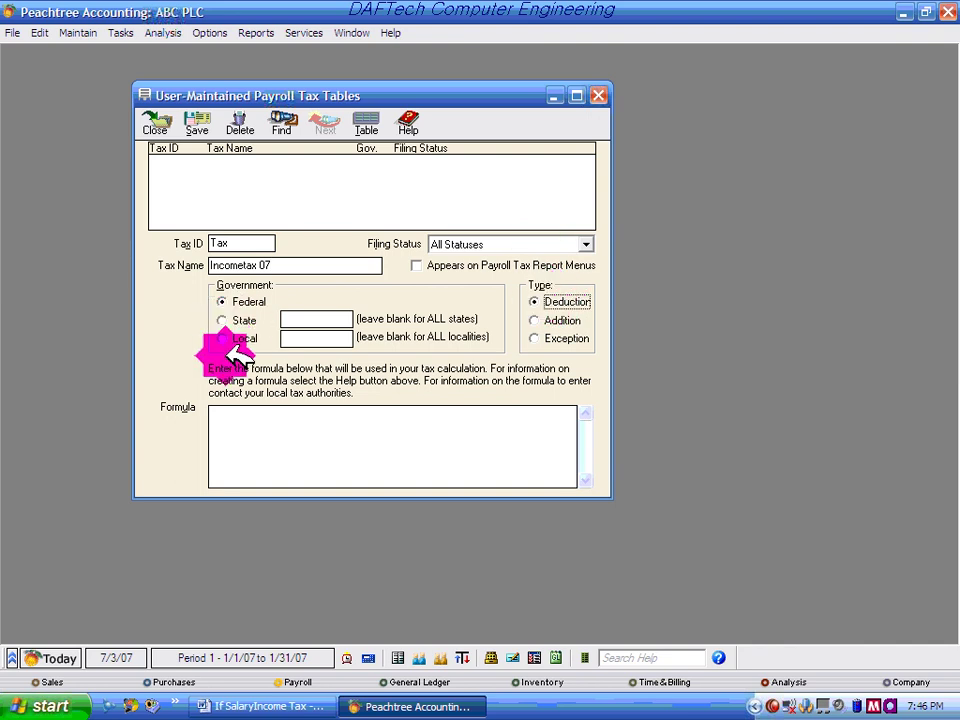
# Step: Switch to the If SalaryIncome Tax document in Word and copy the line ADJUSTED_GROSS=TAXABLE_GROSS
pyautogui.click(231, 412)
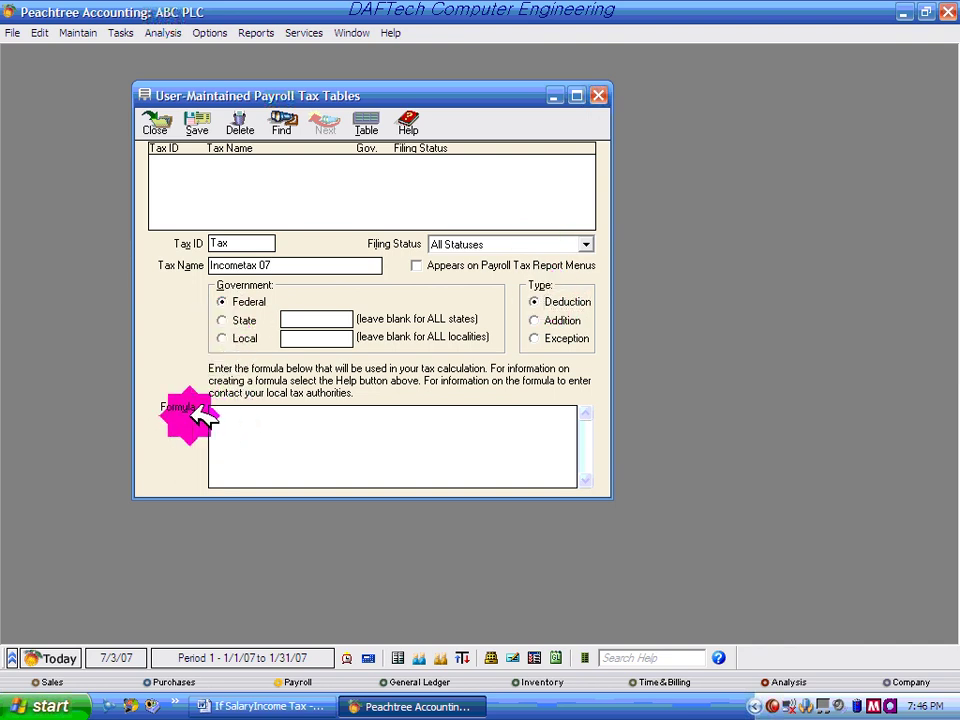
pyautogui.click(320, 414)
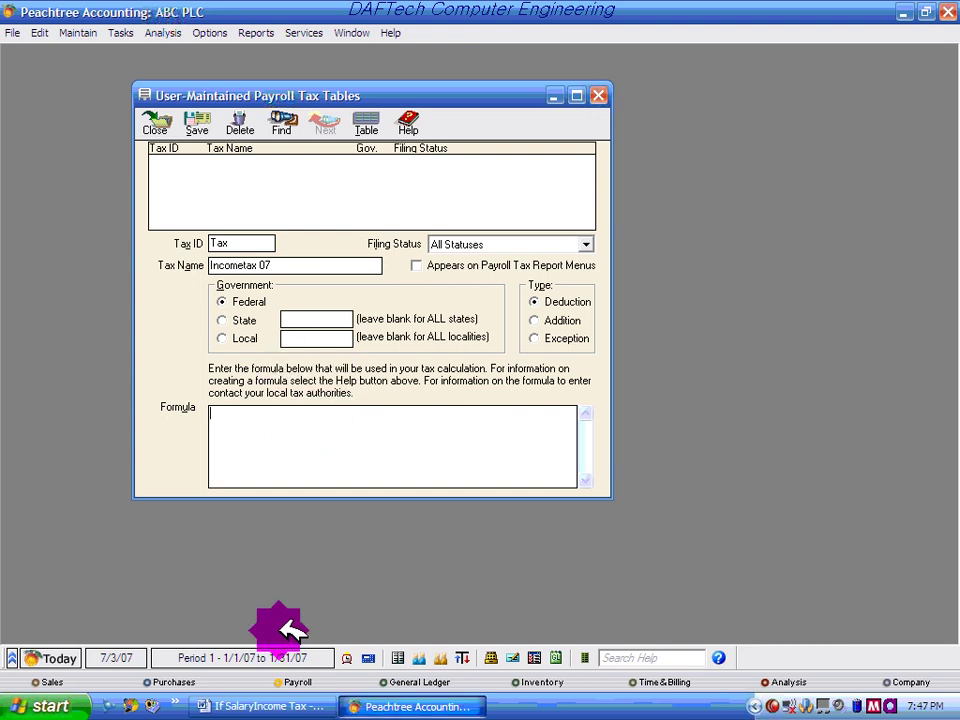
pyautogui.click(279, 704)
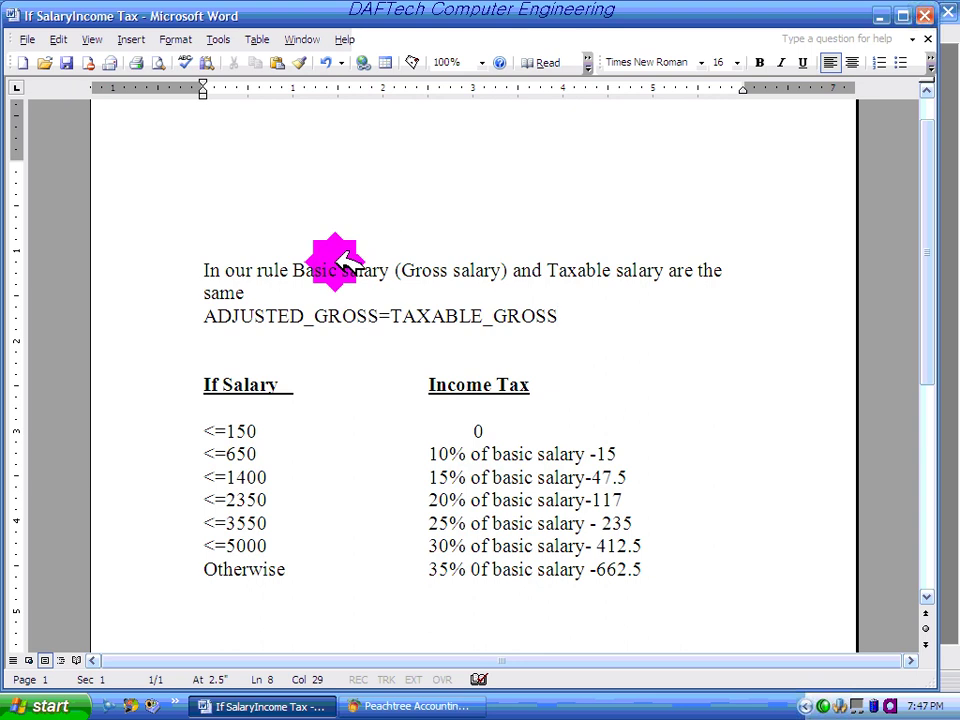
pyautogui.click(383, 318)
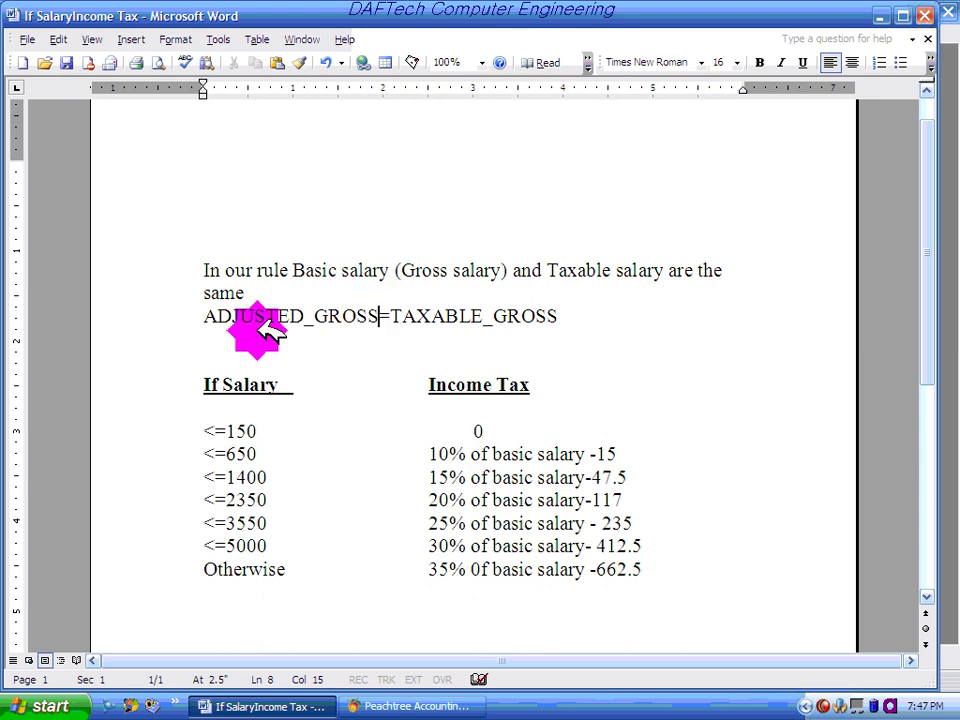
pyautogui.click(562, 318)
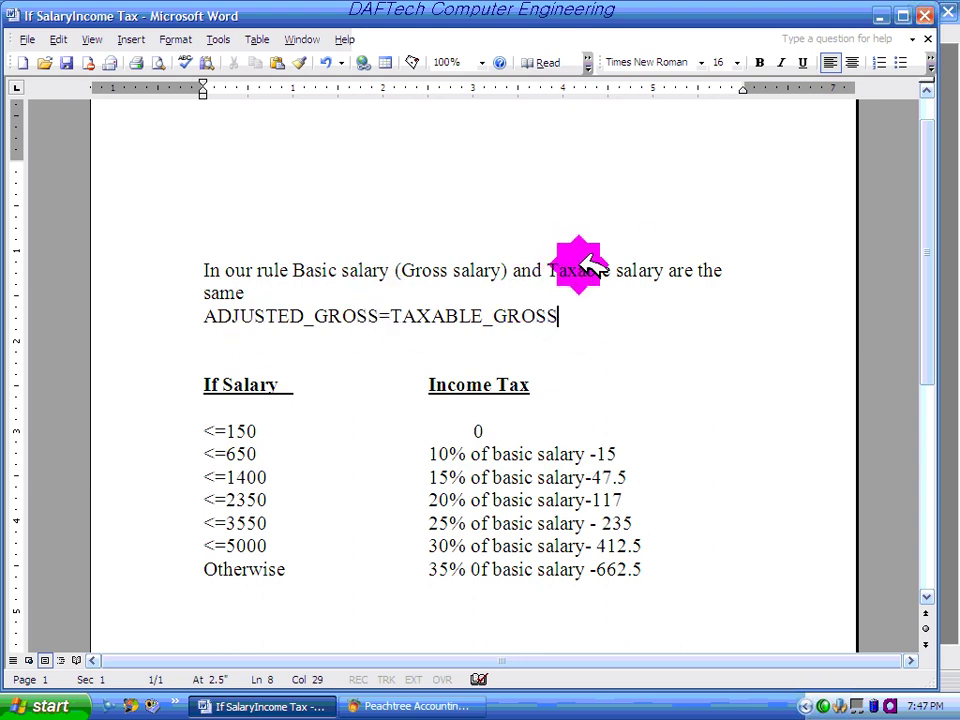
pyautogui.moveTo(204, 317); pyautogui.dragTo(540, 314)
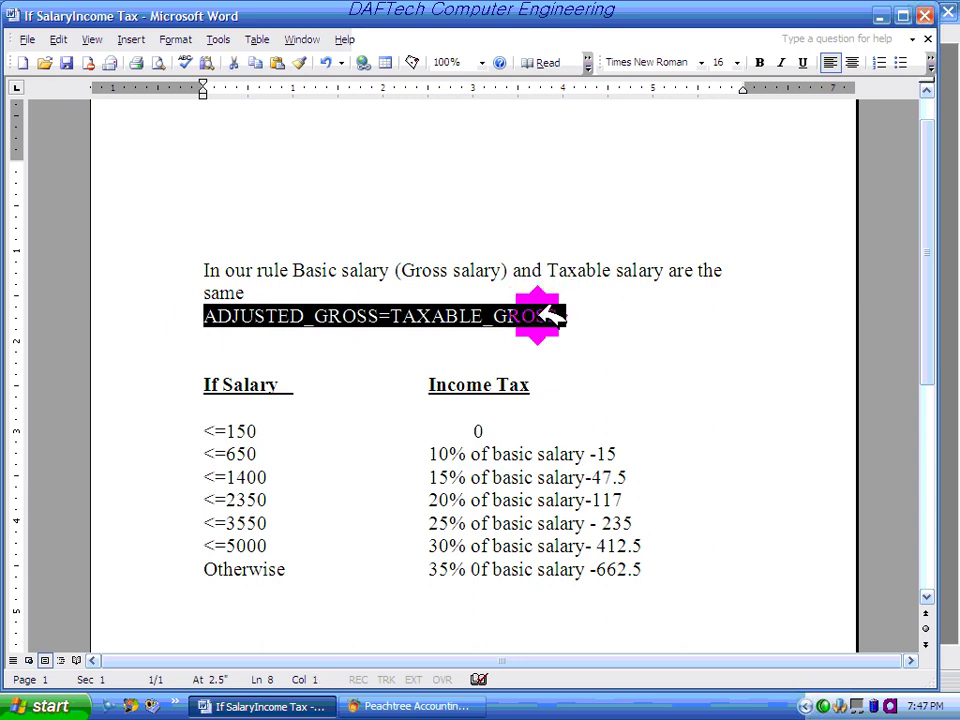
pyautogui.rightClick(548, 316)
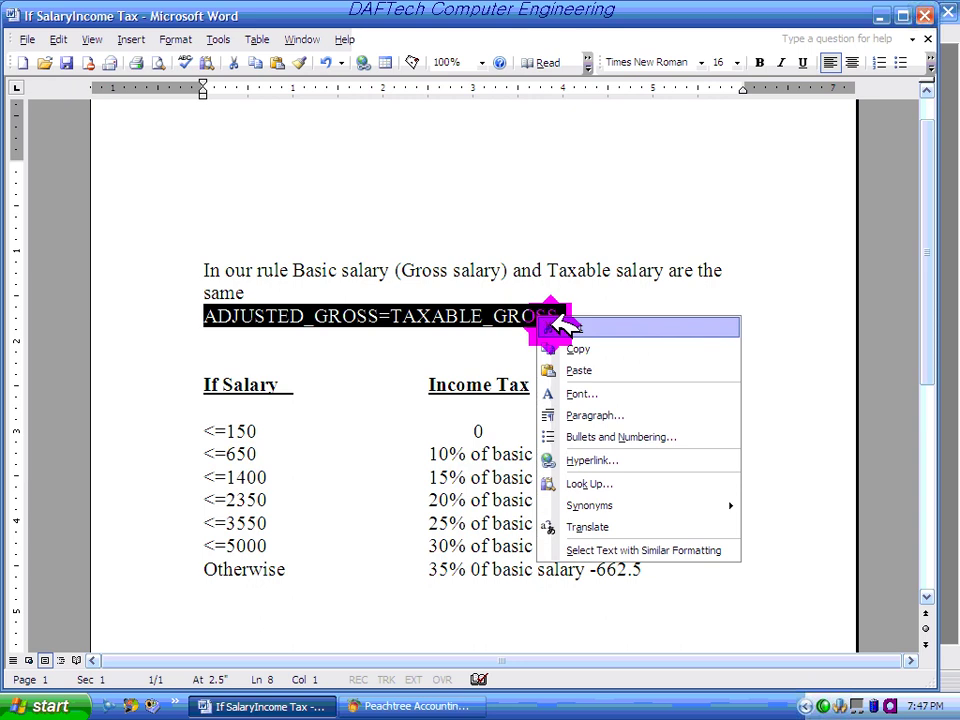
pyautogui.click(574, 346)
# Step: Return to Peachtree Accounting, paste ADJUSTED_GROSS=TAXABLE_GROSS into the tax formula and end it with a semicolon
pyautogui.click(380, 706)
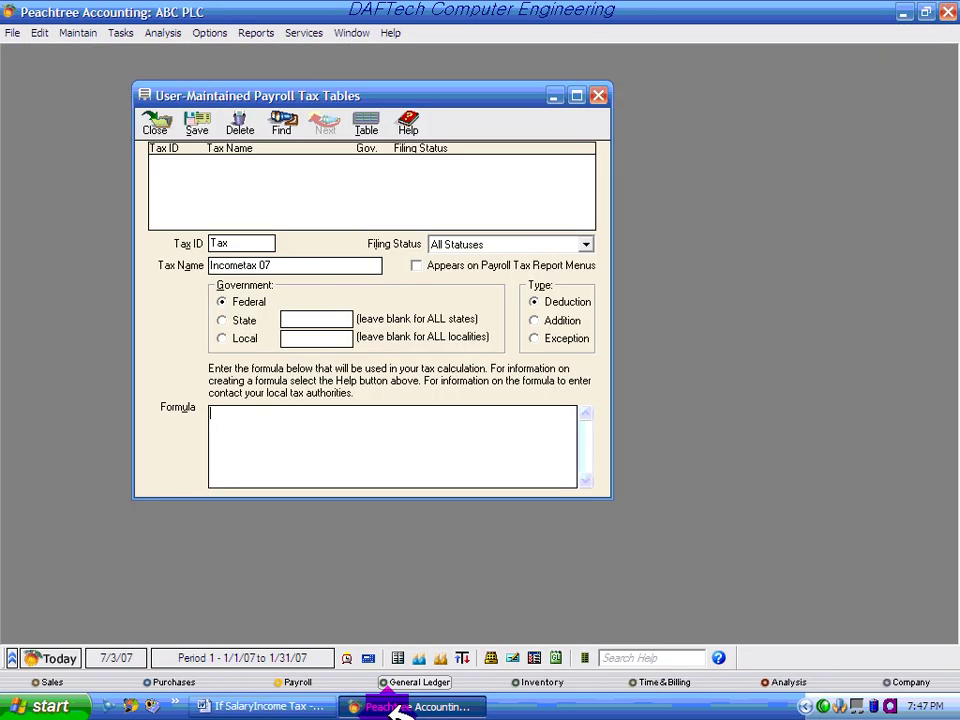
pyautogui.click(240, 422)
pyautogui.hotkey('ctrl', 'v')
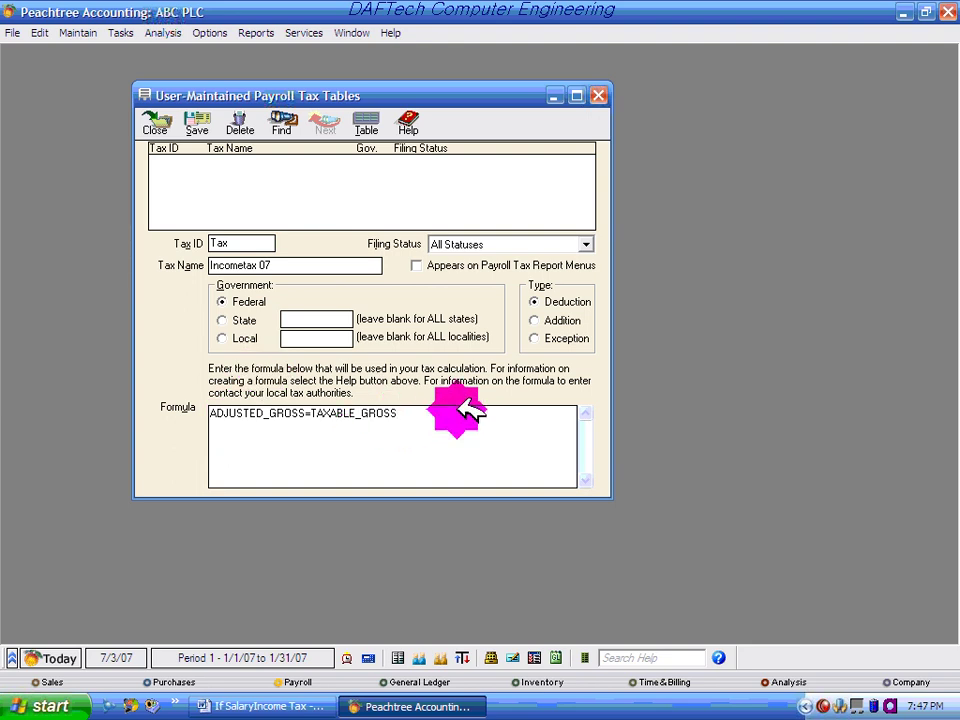
pyautogui.write(';')
pyautogui.click(564, 474)
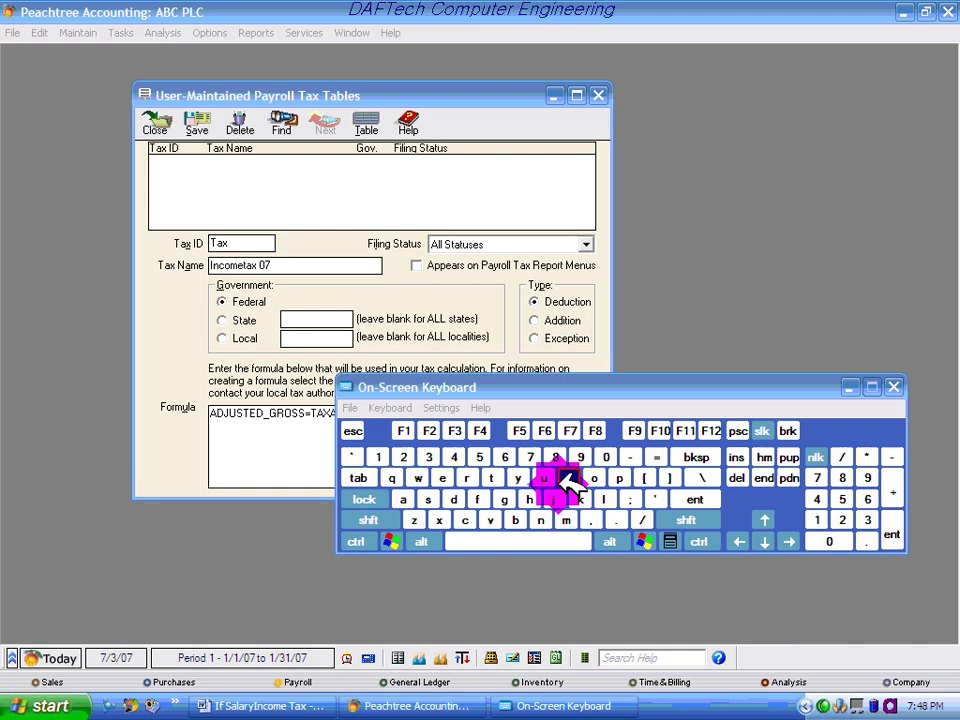
pyautogui.click(514, 516)
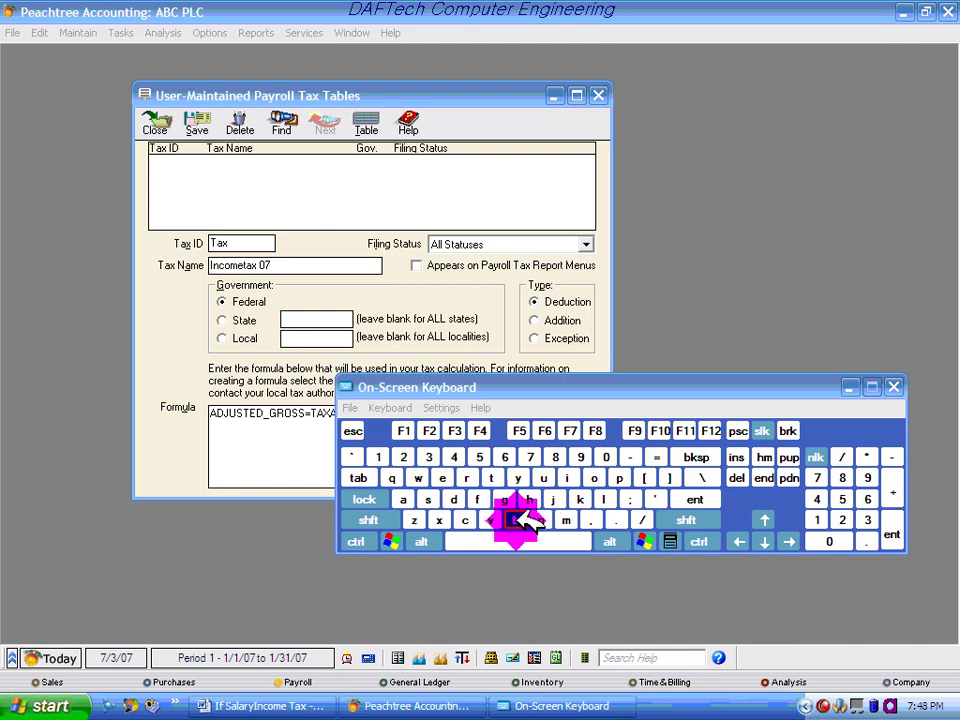
pyautogui.click(356, 541)
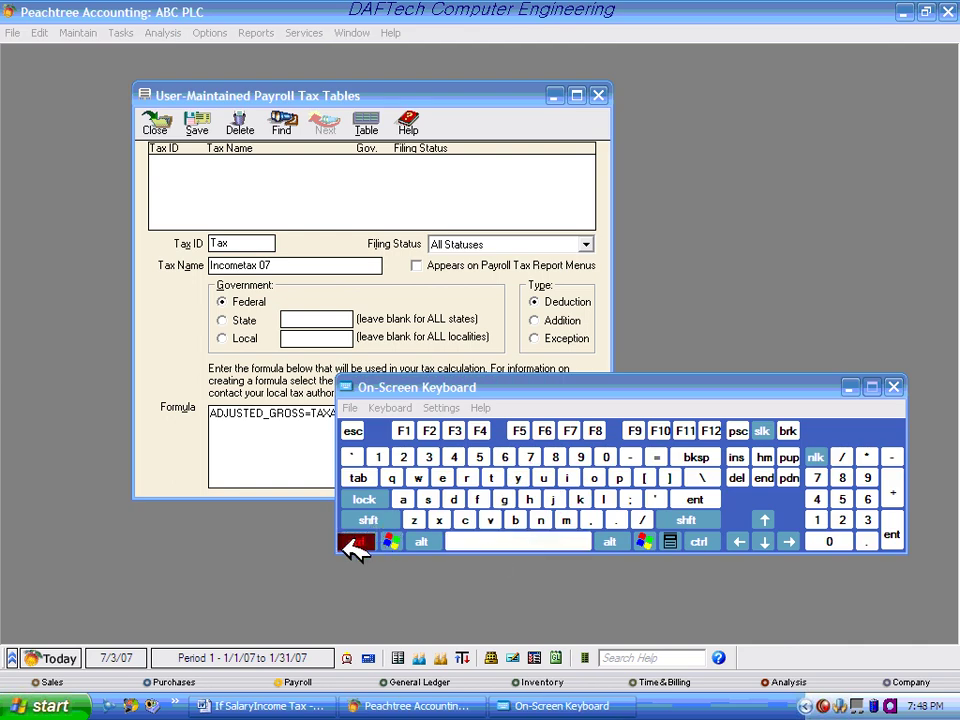
pyautogui.click(695, 500)
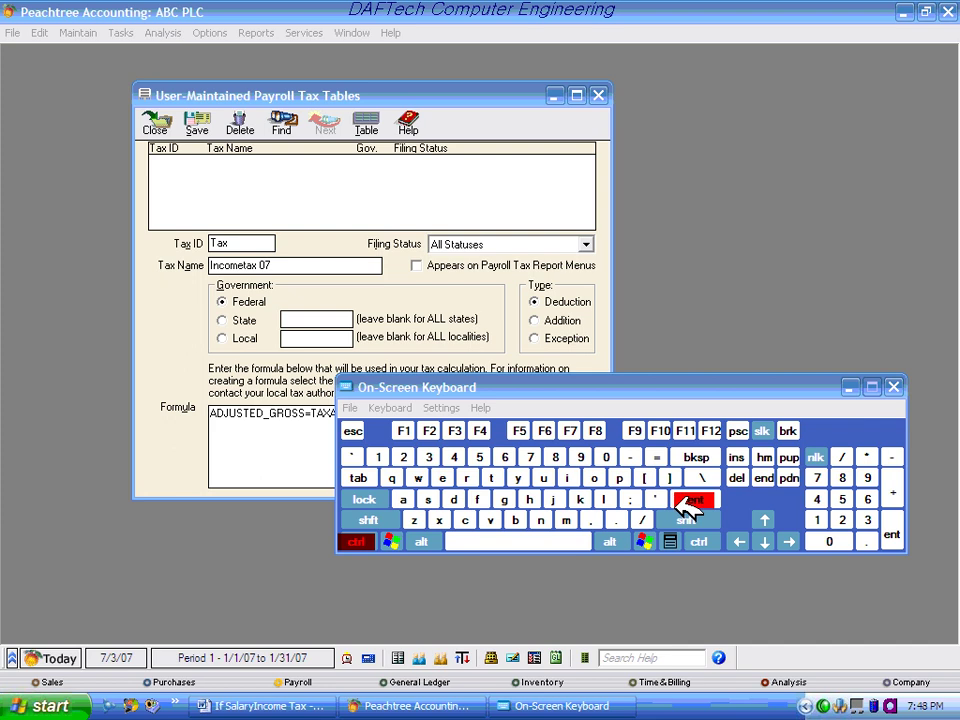
pyautogui.click(816, 456)
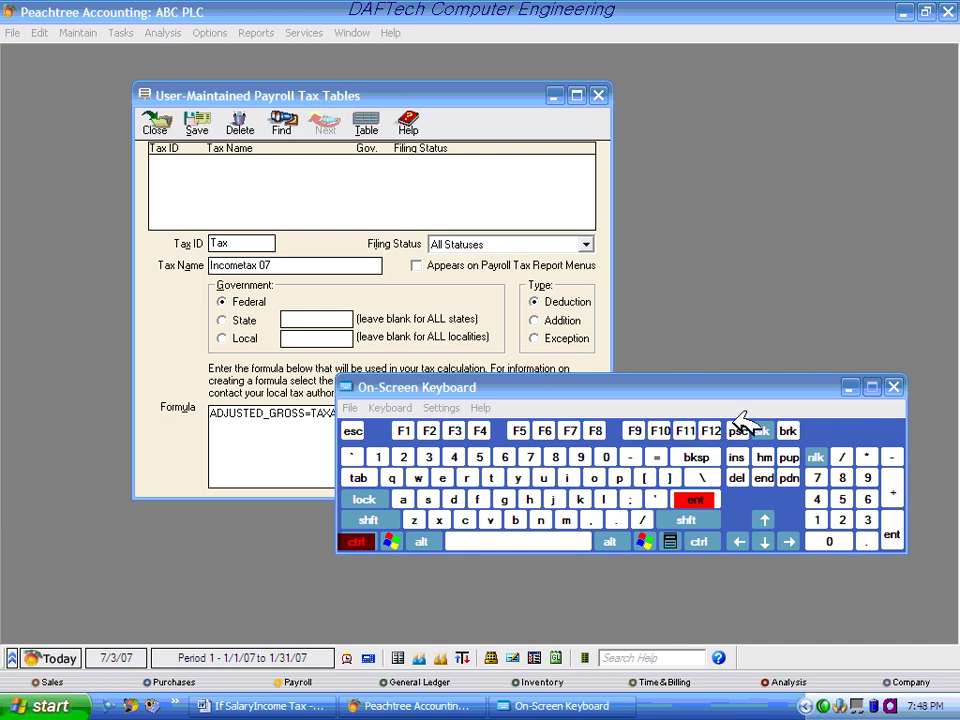
pyautogui.click(893, 386)
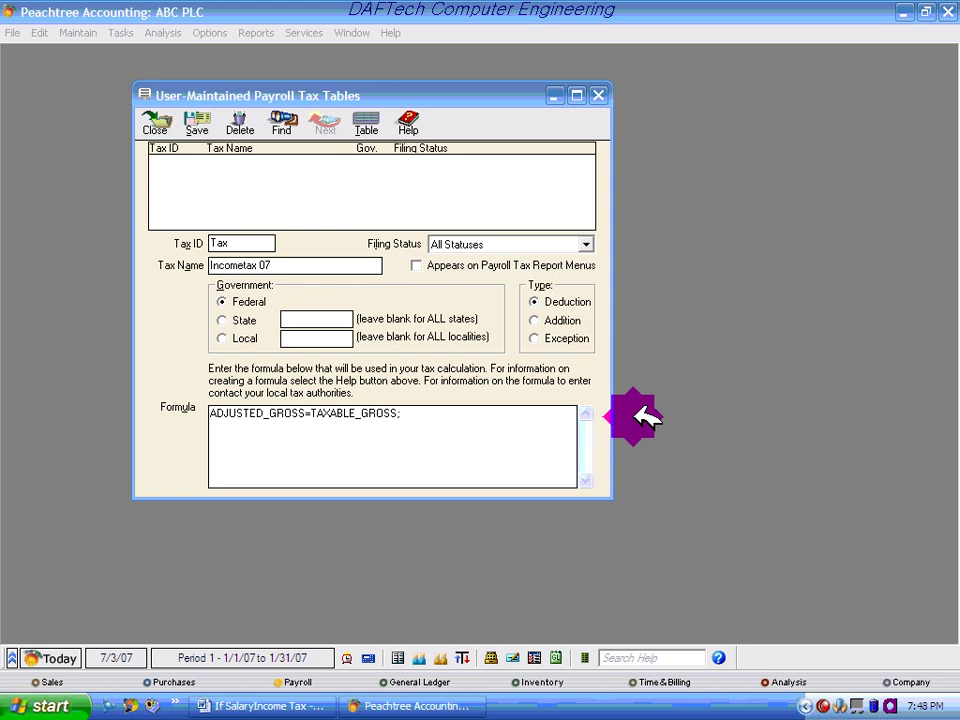
# Step: Start a second line in the tax formula with Answer=-(
pyautogui.doubleClick(290, 414)
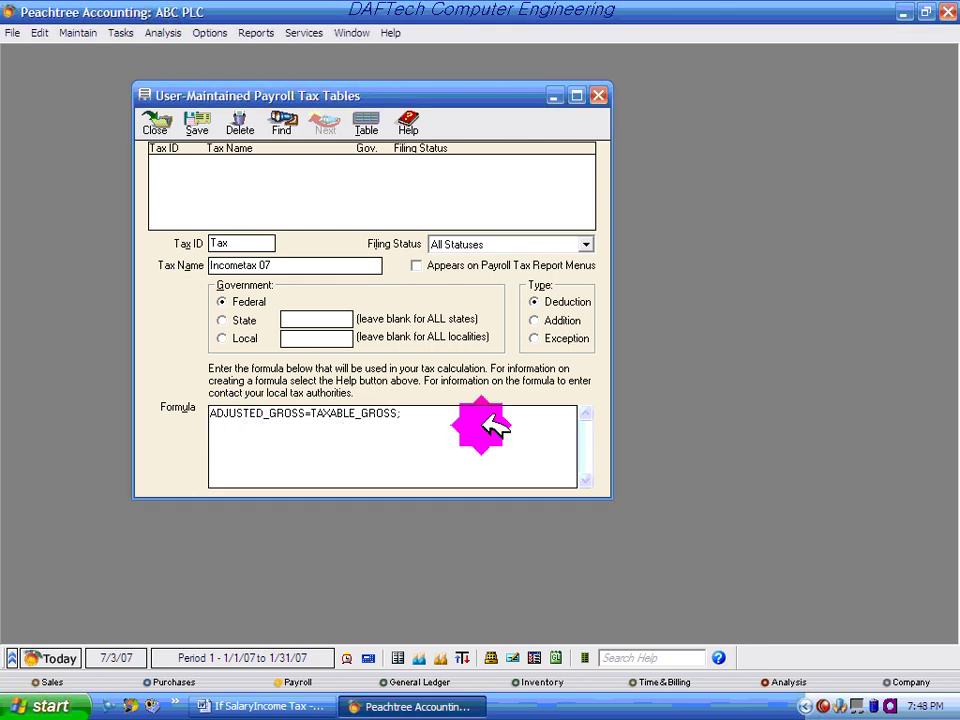
pyautogui.write('Answer=')
pyautogui.write('(')
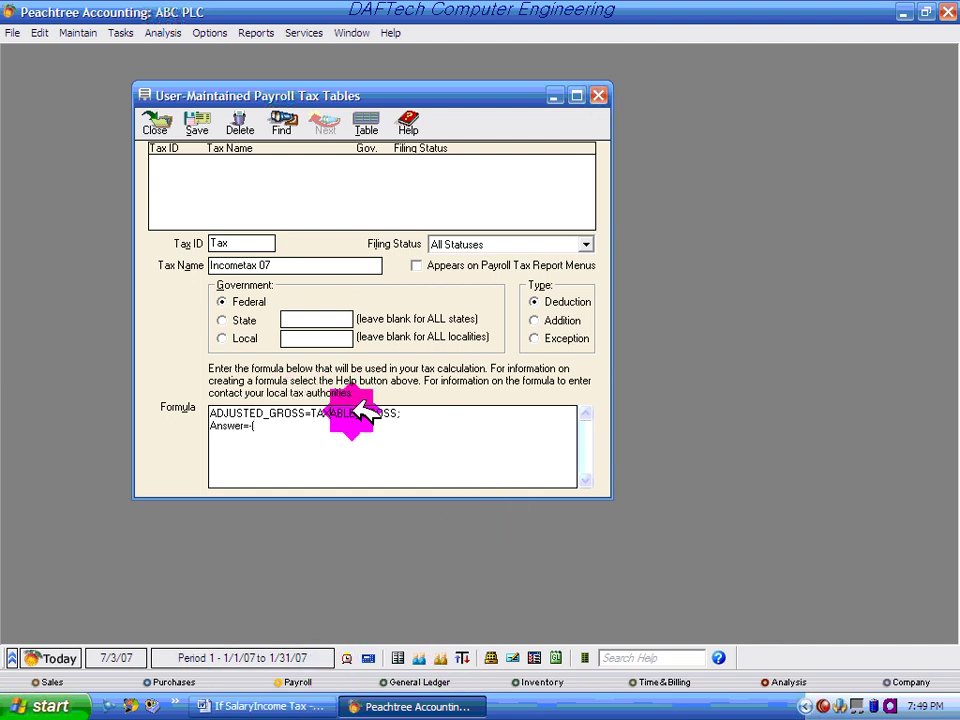
# Step: Copy TAXABLE_GROSS from the first formula line and append IF( to the Answer line
pyautogui.moveTo(312, 414); pyautogui.dragTo(400, 413)
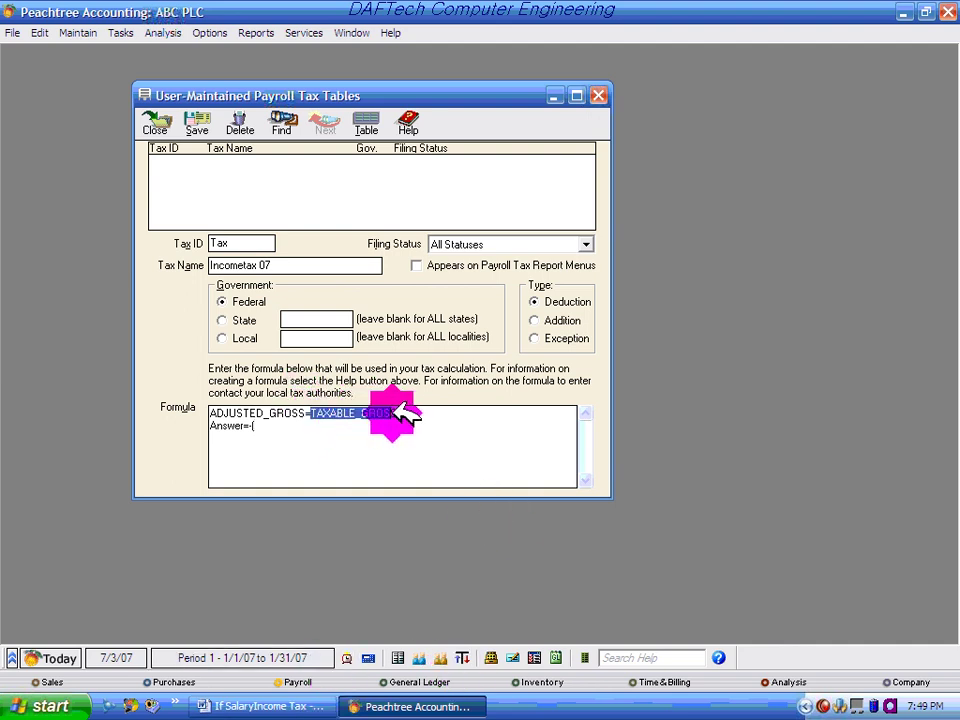
pyautogui.rightClick(372, 407)
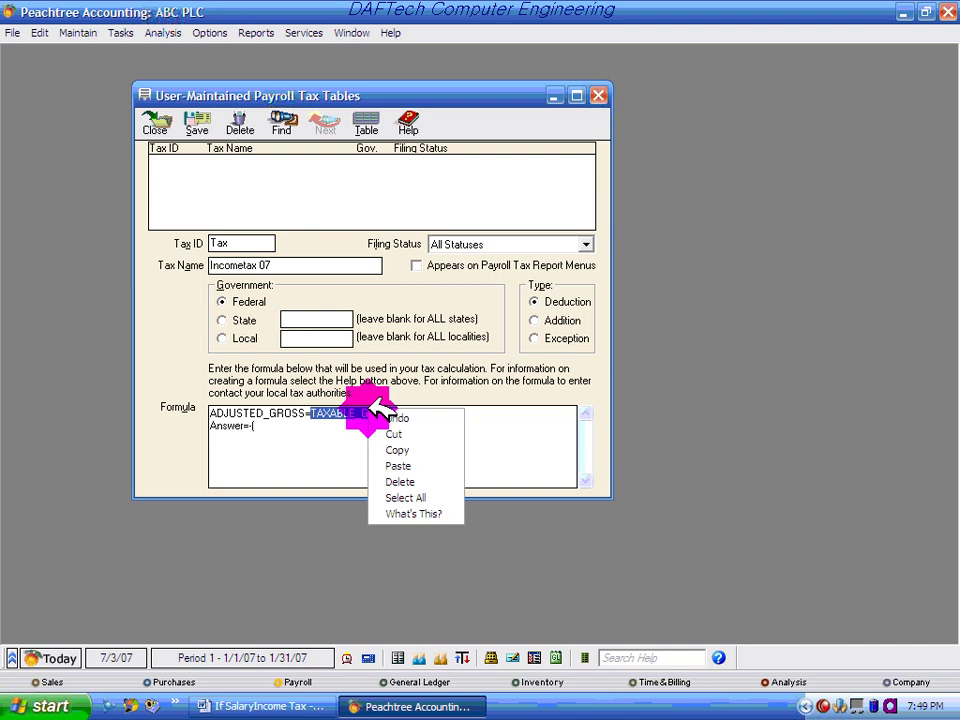
pyautogui.click(420, 450)
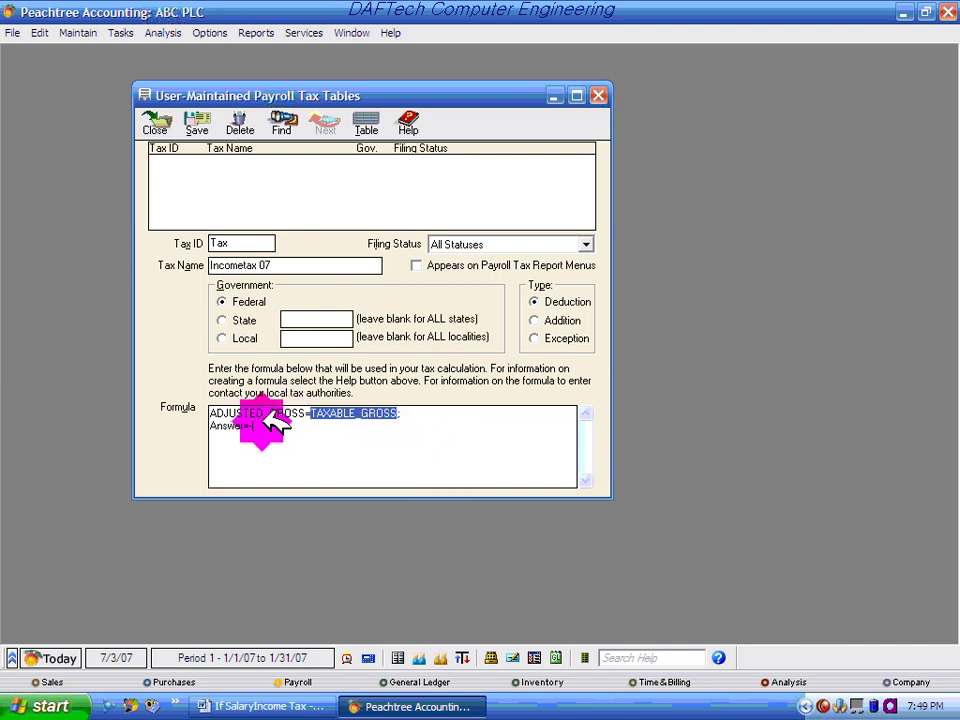
pyautogui.click(268, 425)
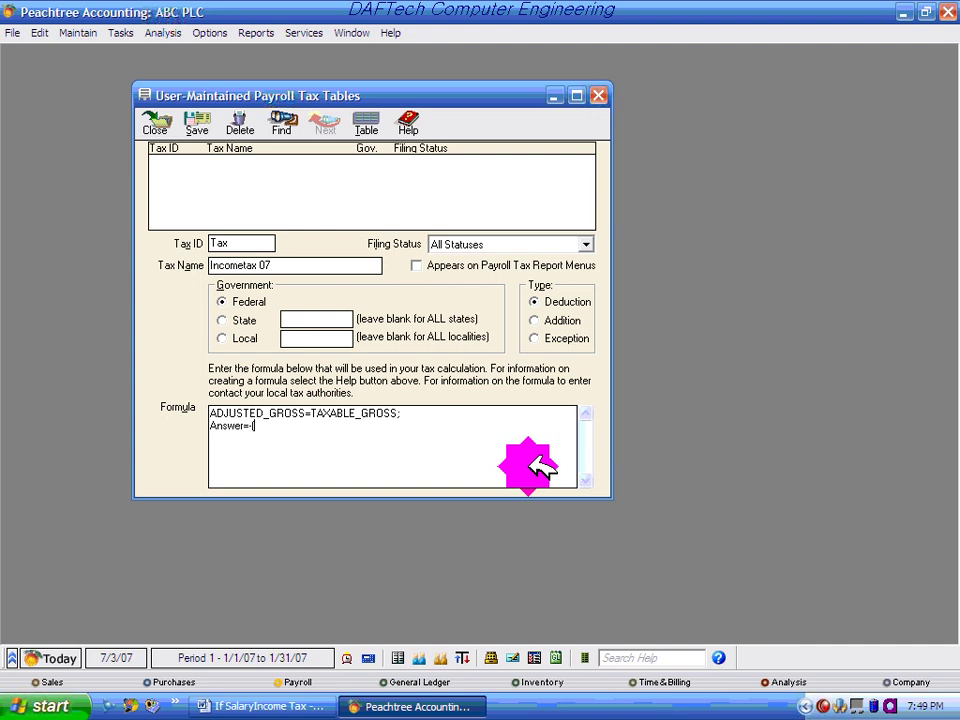
pyautogui.write('IF(')
# Step: Check the <=150 bracket in the Word document, return to Peachtree Accounting and append TAXABLE_GROSS<150,0,IF(TAXABLE_GROSS< to the Answer formula
pyautogui.click(272, 704)
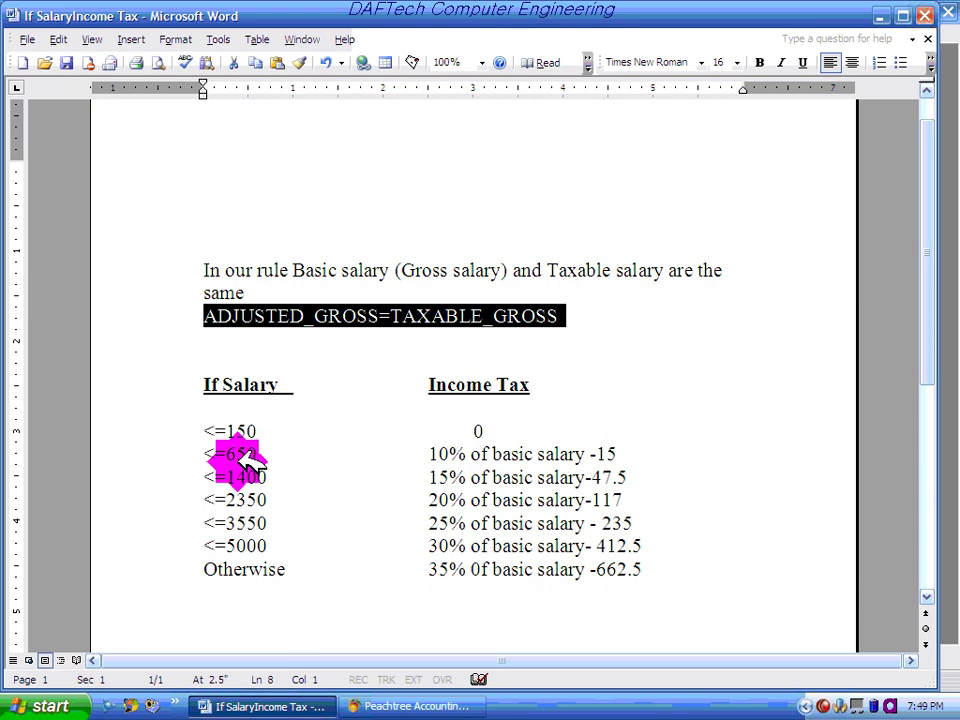
pyautogui.click(249, 431)
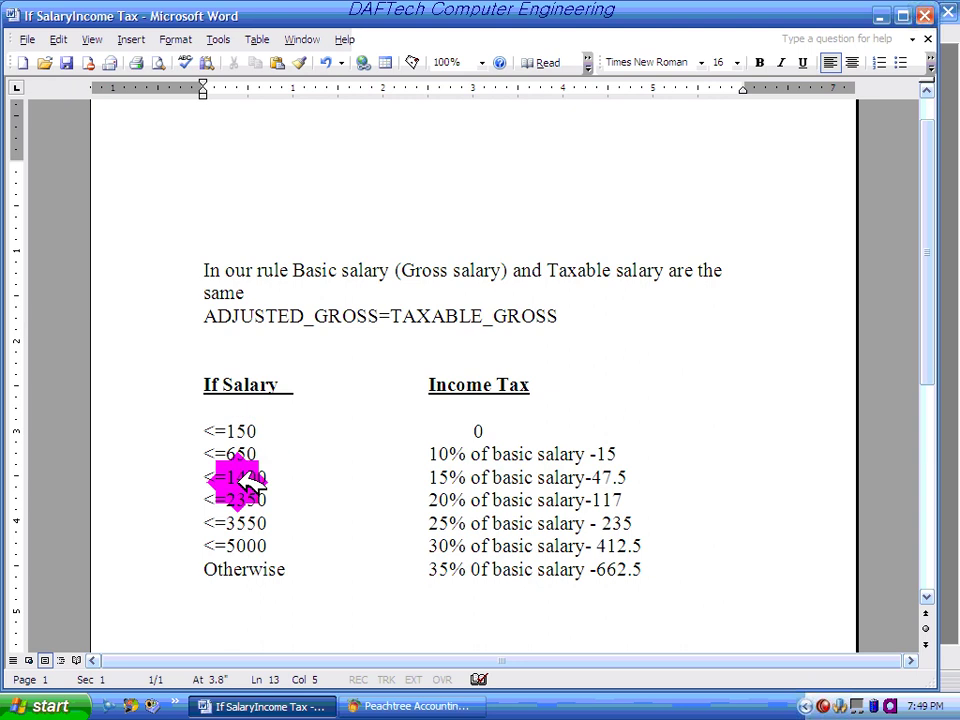
pyautogui.click(420, 706)
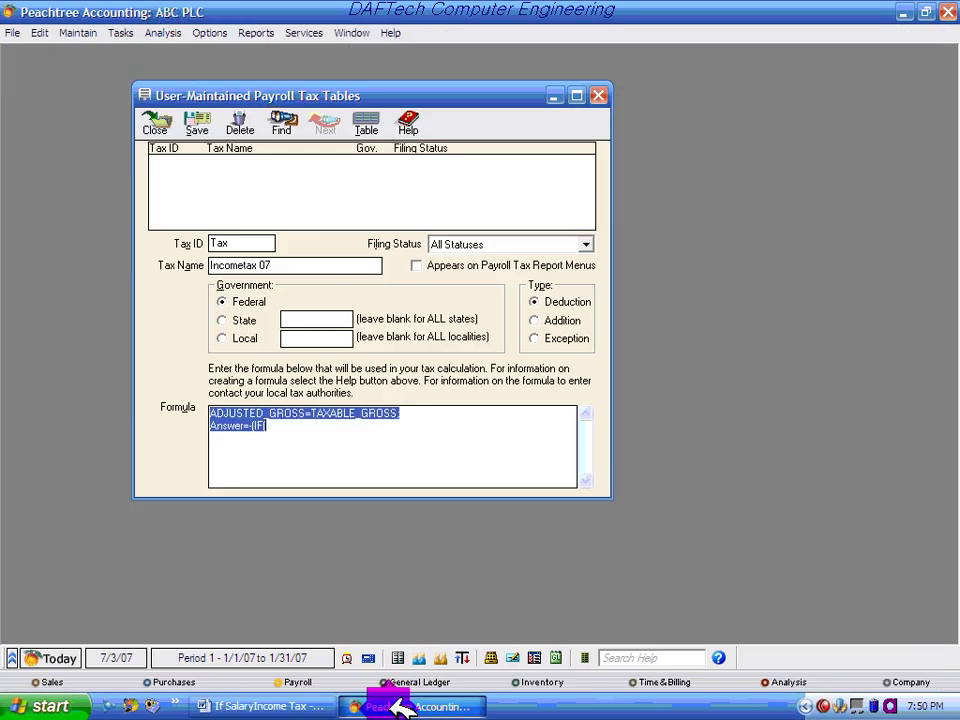
pyautogui.click(285, 427)
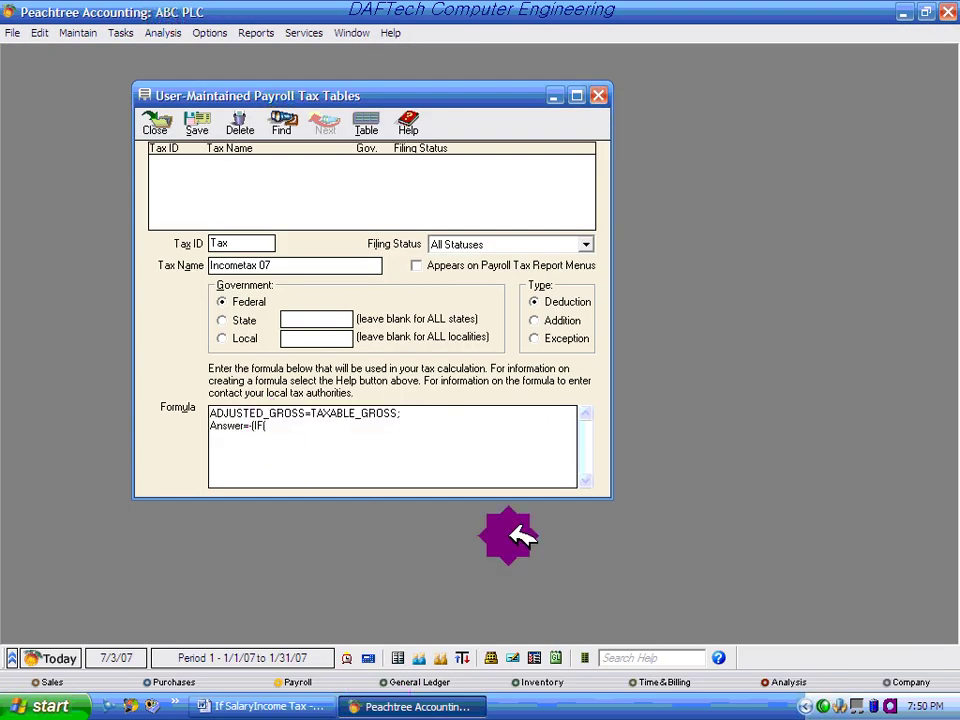
pyautogui.write('TAXABLE_GROSS<')
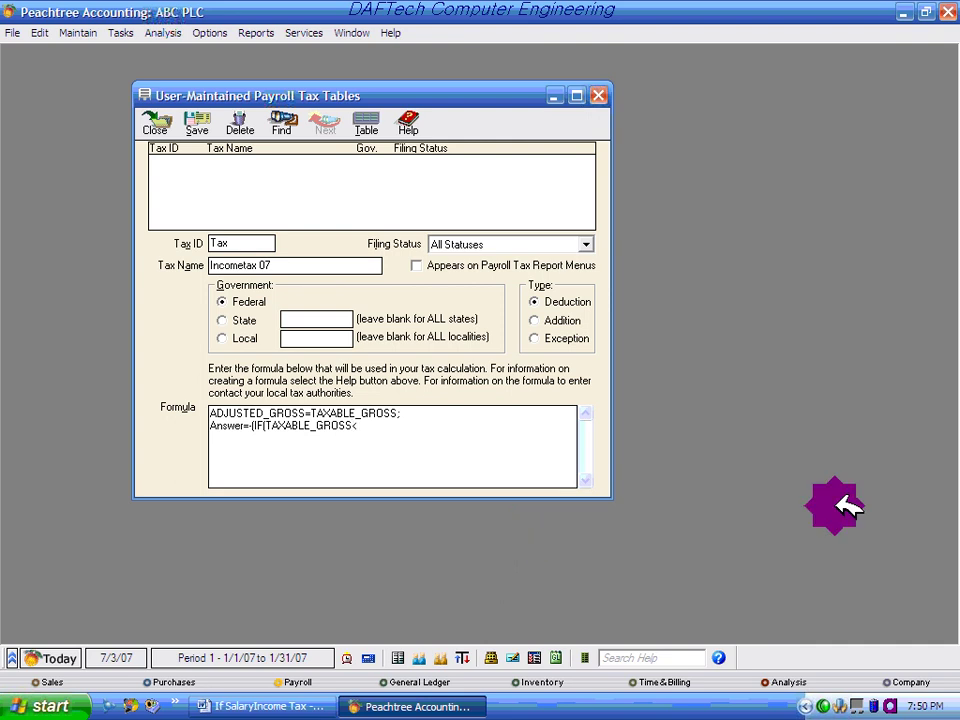
pyautogui.write('150,0,IF(TAXABLE_GROSS')
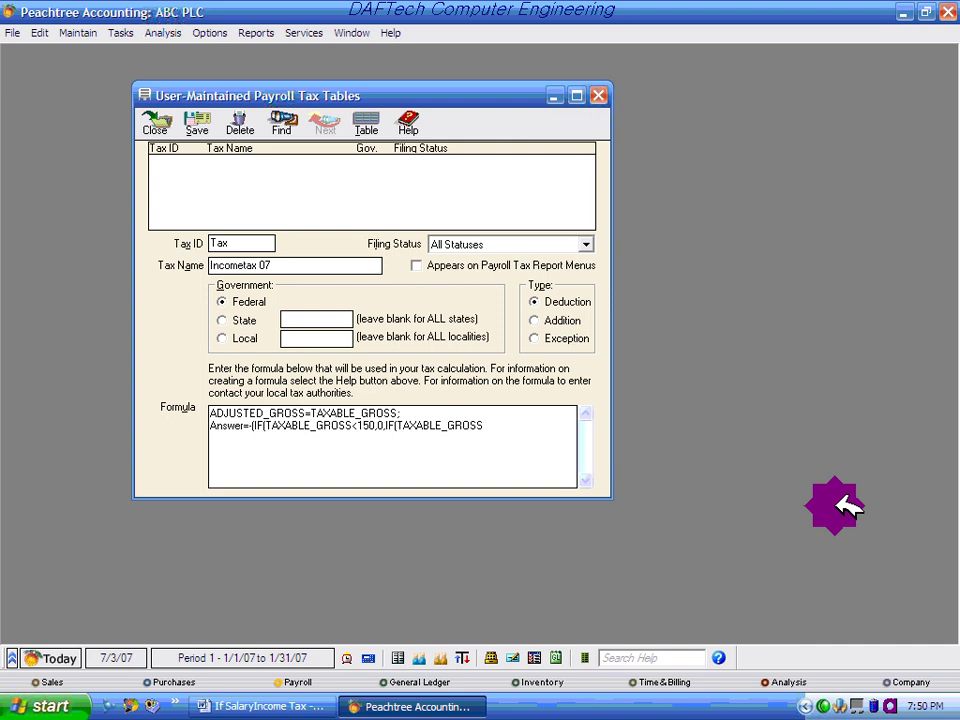
pyautogui.write('<')
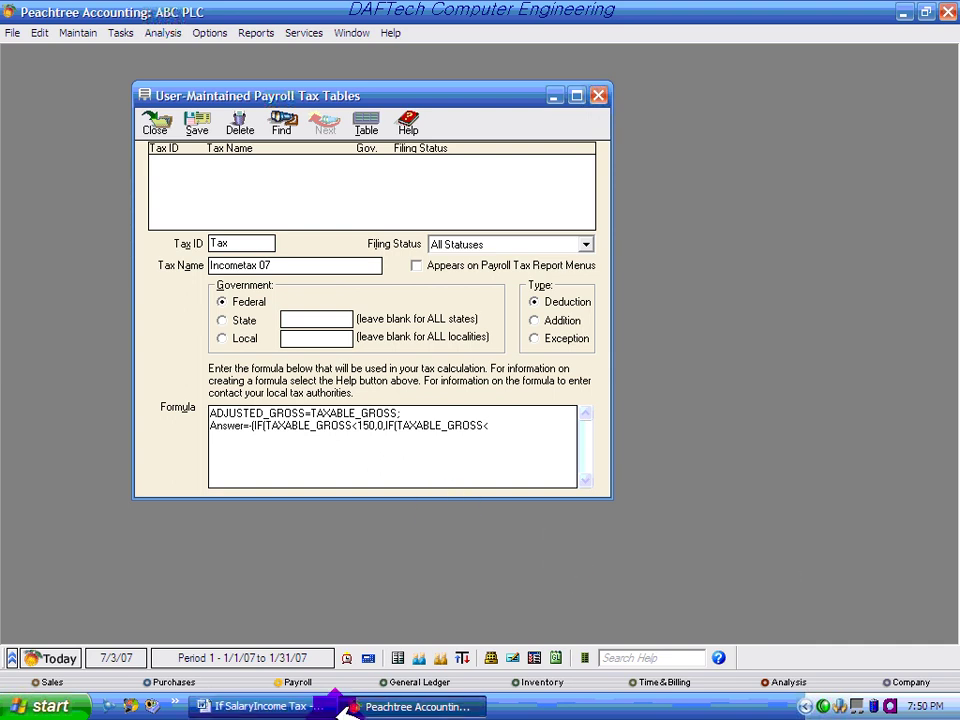
# Step: Look up the <=650 bracket in the Word document and append 650,TAXABLE_GROSS*0.1-15 to the Answer formula in Peachtree Accounting
pyautogui.click(300, 706)
pyautogui.click(240, 452)
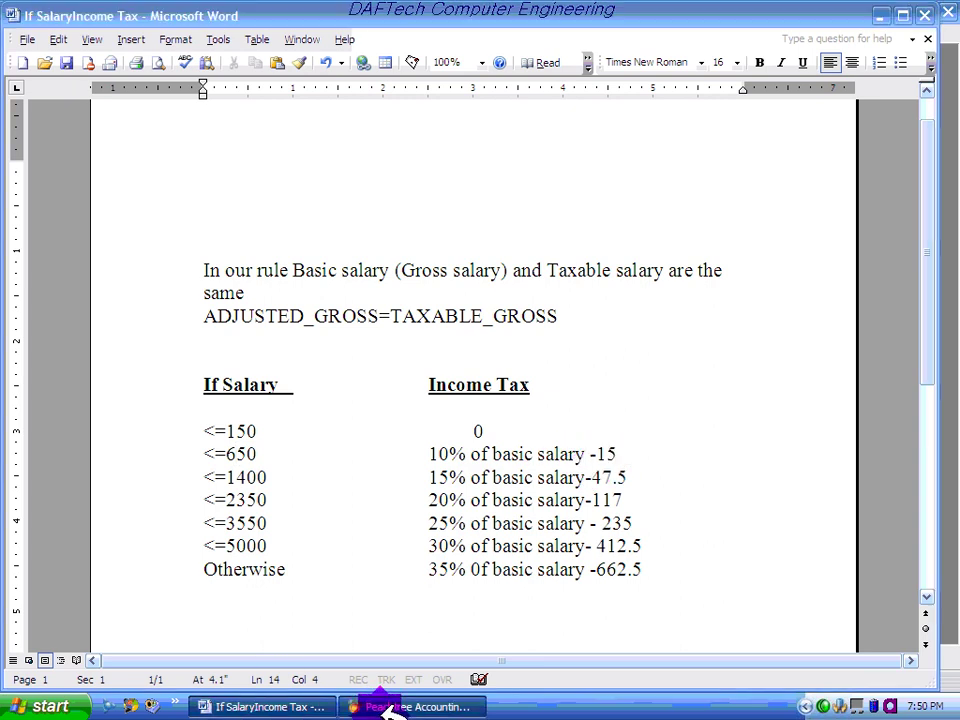
pyautogui.click(385, 705)
pyautogui.click(500, 425)
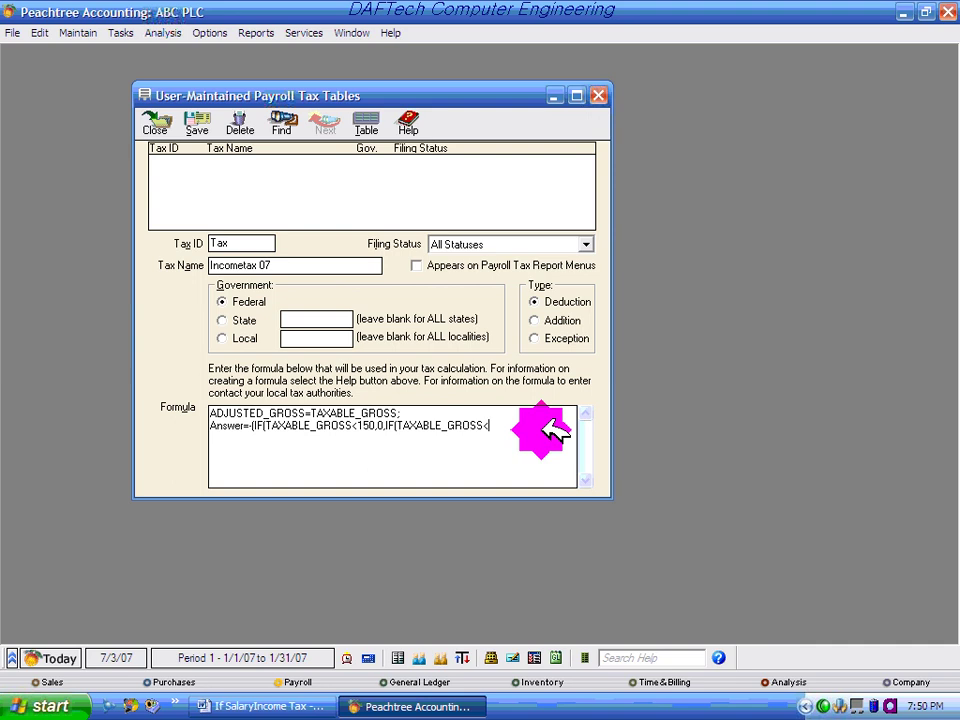
pyautogui.write('650,TAXABLE_GROSS*')
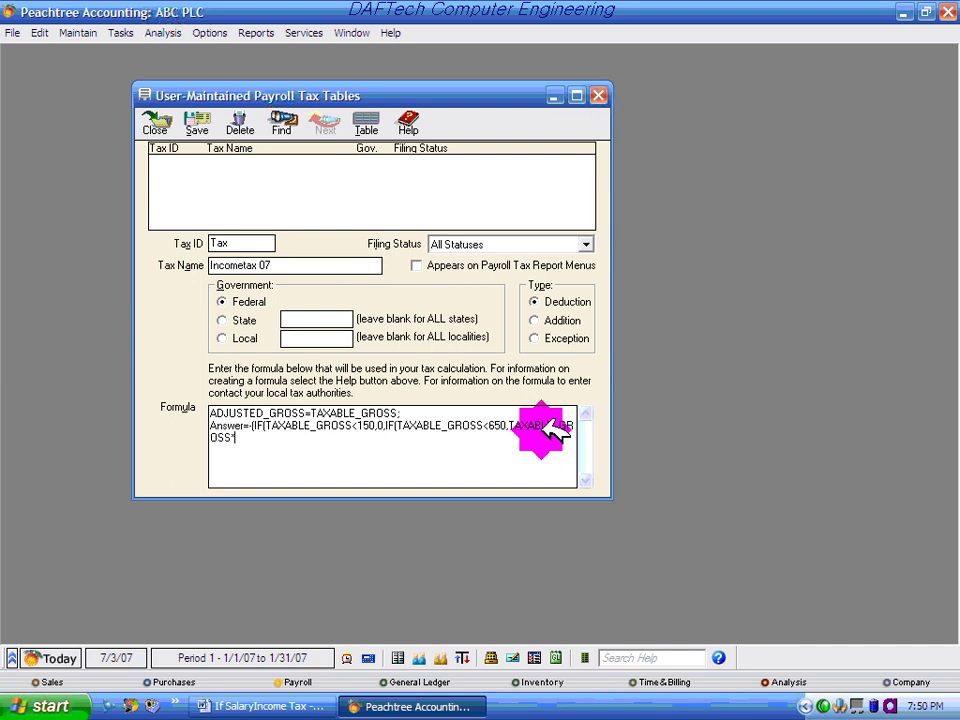
pyautogui.write('0')
pyautogui.write('.1')
pyautogui.write('-')
pyautogui.write('1')
pyautogui.write('5')
# Step: Start the third bracket of the Answer formula with ,IF(TAXABLE_GROSS<1400, taking the salary limit from the Word document
pyautogui.write(')')
pyautogui.write('IF')
pyautogui.write('(')
pyautogui.write('TAXABLE_GROSS')
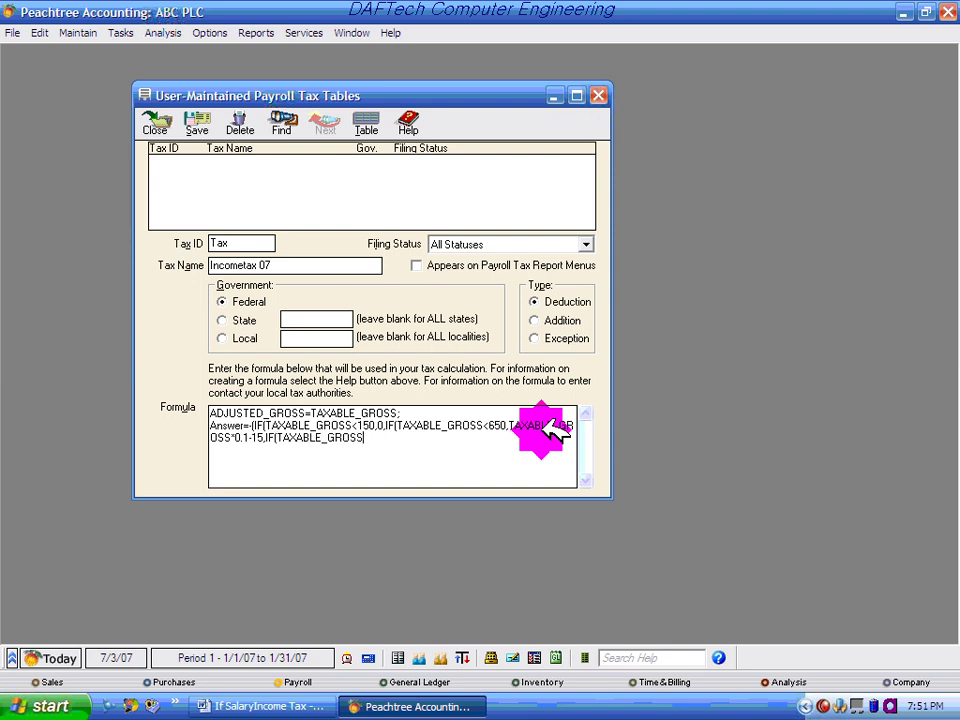
pyautogui.write('<')
pyautogui.click(290, 706)
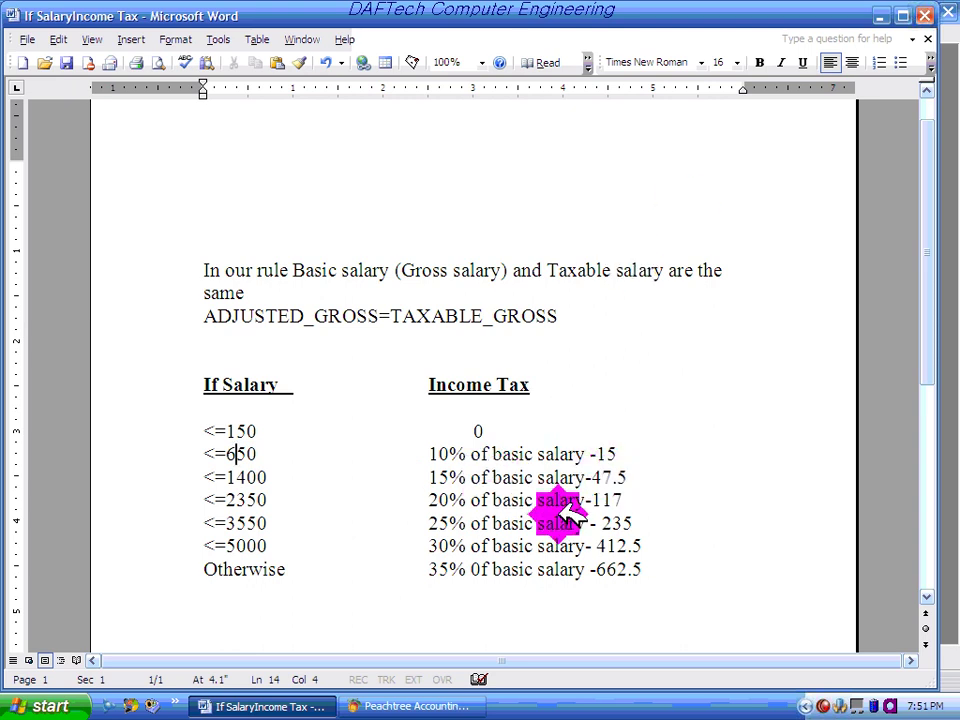
pyautogui.click(400, 704)
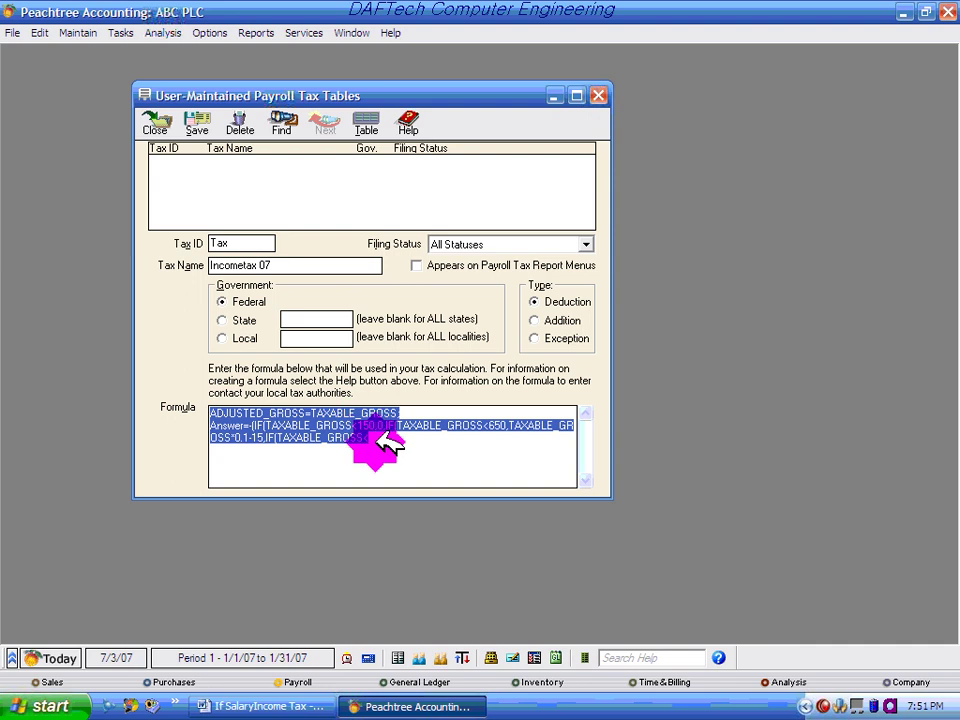
pyautogui.click(438, 440)
pyautogui.write('1400')
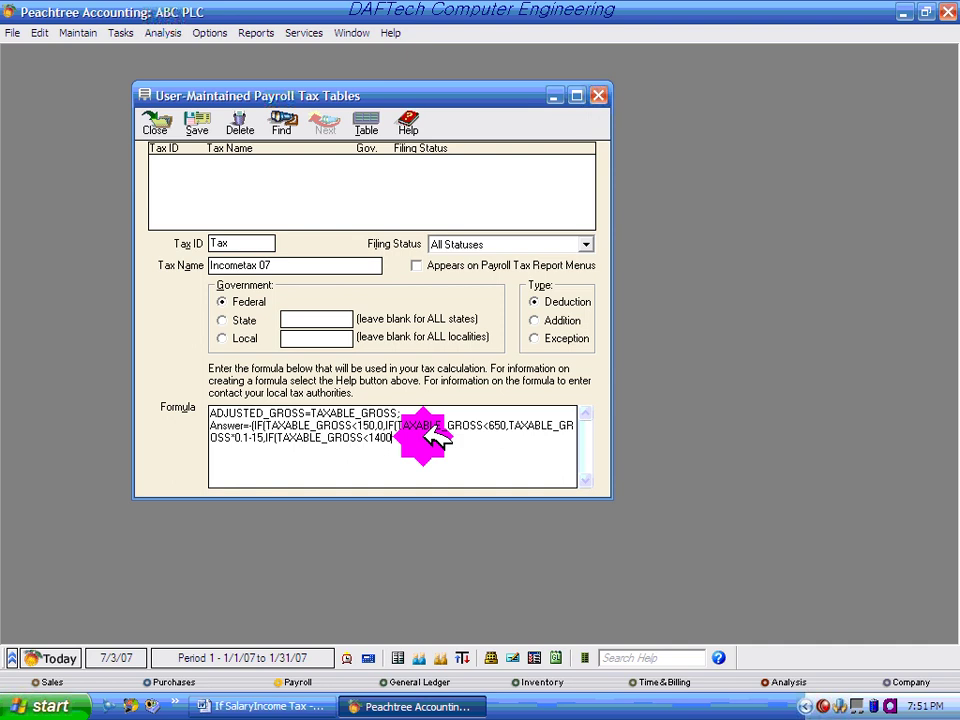
# Step: Add the third bracket's tax to the Answer formula as ,TAXABLE_GROSS*.15-47.5 and open the next condition with ,IF(
pyautogui.write(',')
pyautogui.write('TAXABLE_GROSS')
pyautogui.write('*1')
pyautogui.press('BackSpace')
pyautogui.write('.15')
pyautogui.write(')')
pyautogui.write('-47')
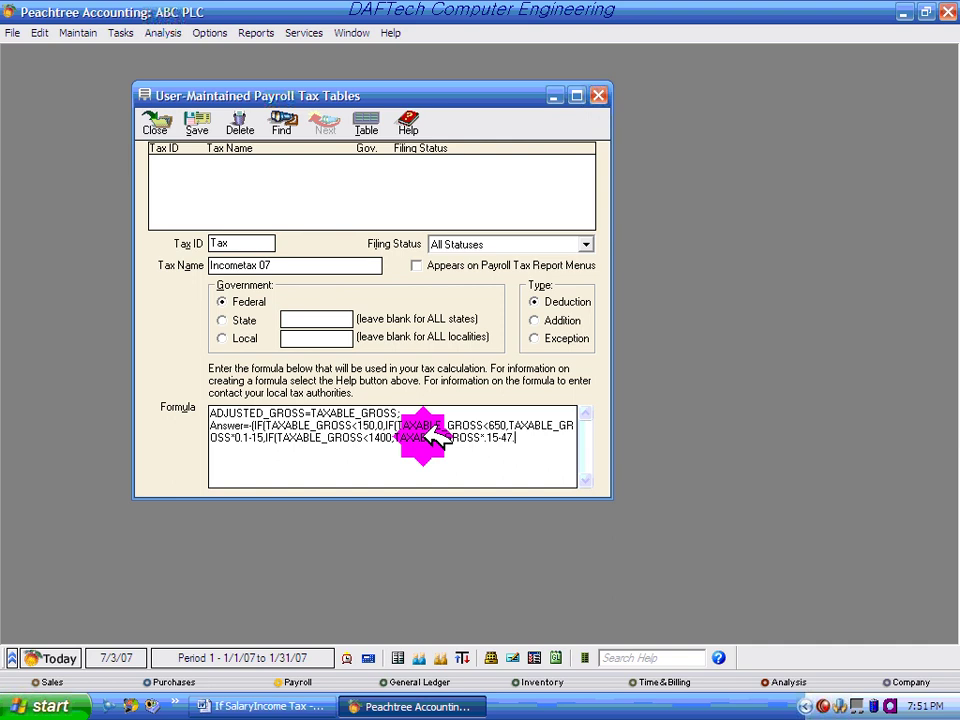
pyautogui.write('.5,IF(')
# Step: Enter the fourth bracket's condition TAXABLE_GROSS<2350, in the Answer formula, checking the salary limit in the Word document
pyautogui.write('(TAXABLE_GROSS')
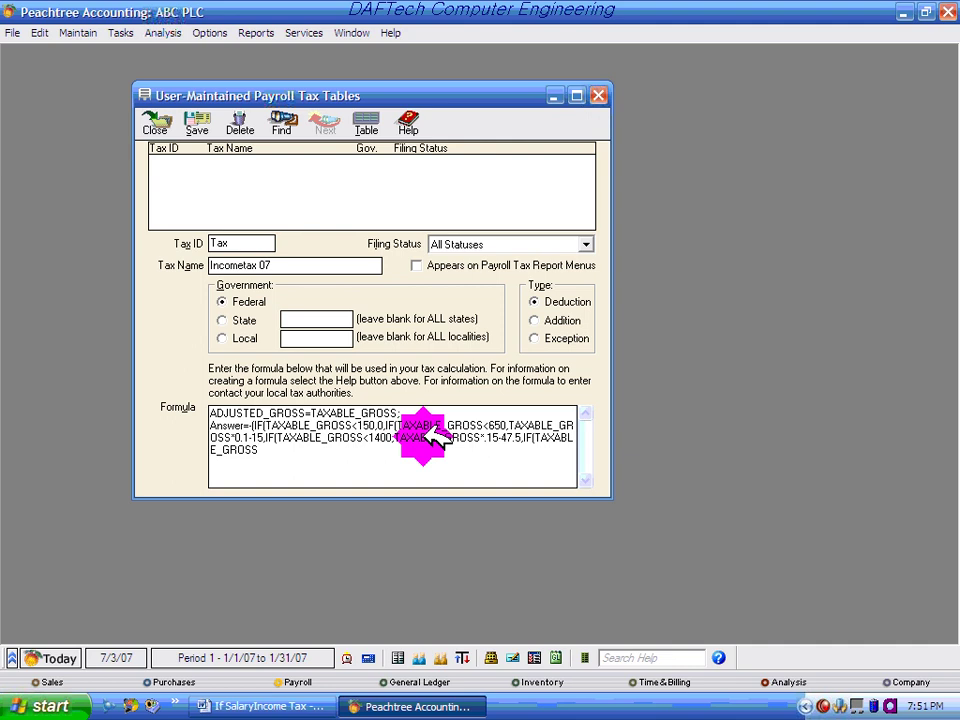
pyautogui.write('<')
pyautogui.click(280, 706)
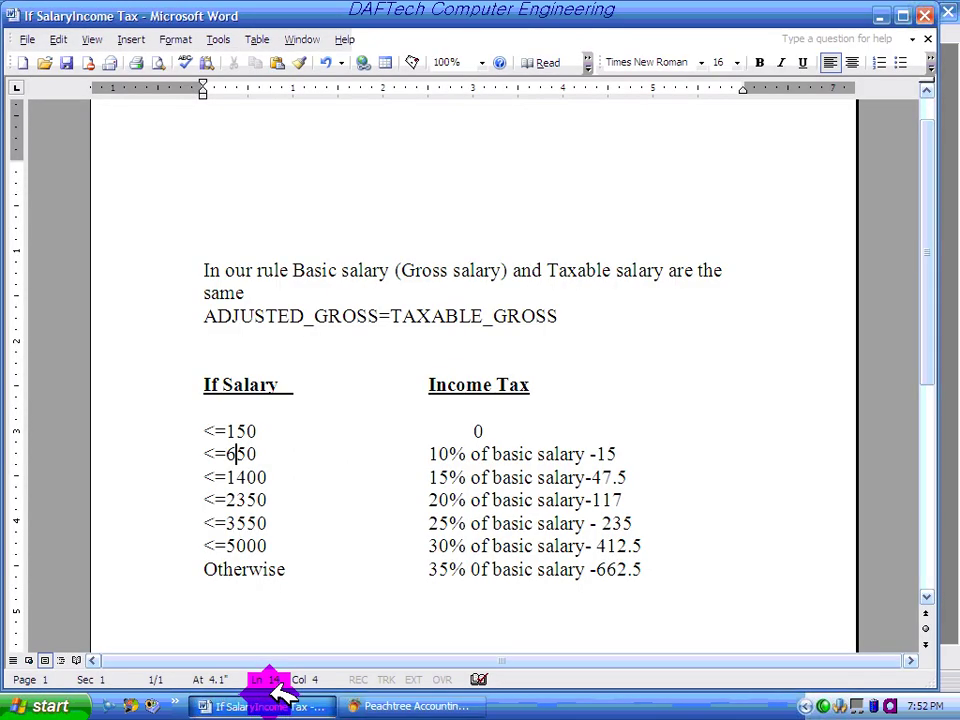
pyautogui.click(283, 497)
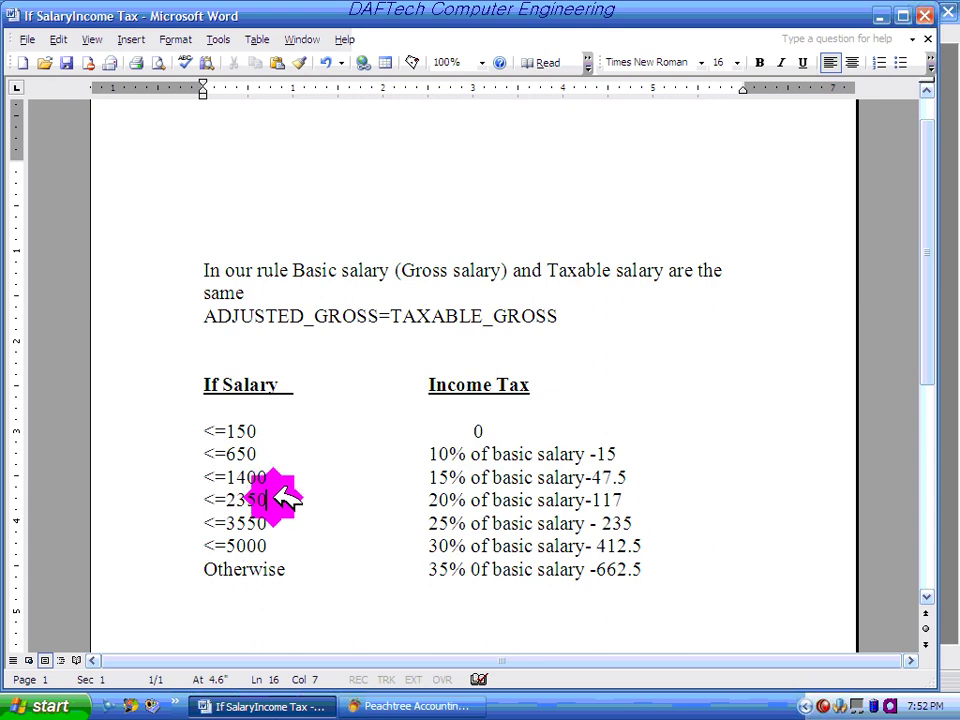
pyautogui.click(415, 706)
pyautogui.click(290, 450)
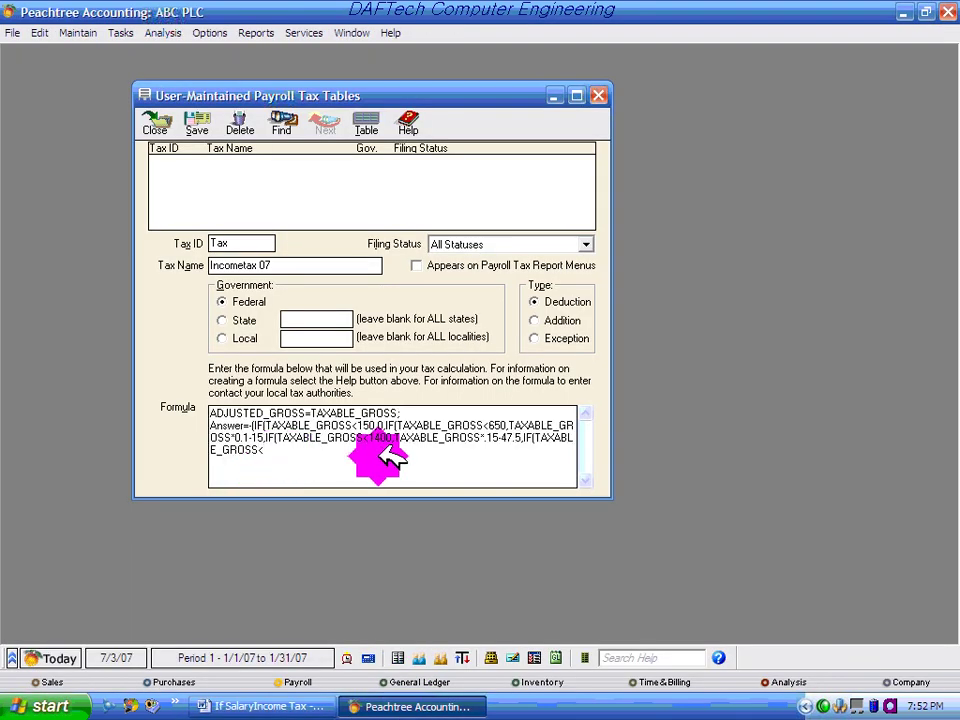
pyautogui.write('2350,')
# Step: Append TAXABLE_GROSS*.2-117,IF(TAXABLE_GROSS< to the Answer formula
pyautogui.write('TAXABLE_GROSS')
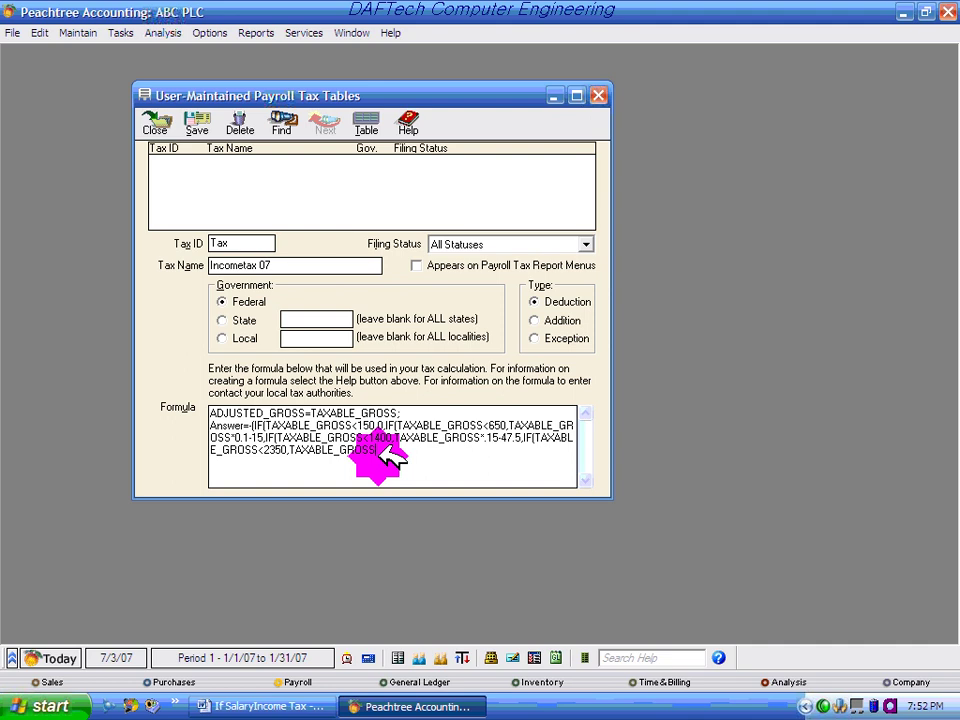
pyautogui.write('*.2-117,IF(')
pyautogui.write('TAXABLE_GROSS')
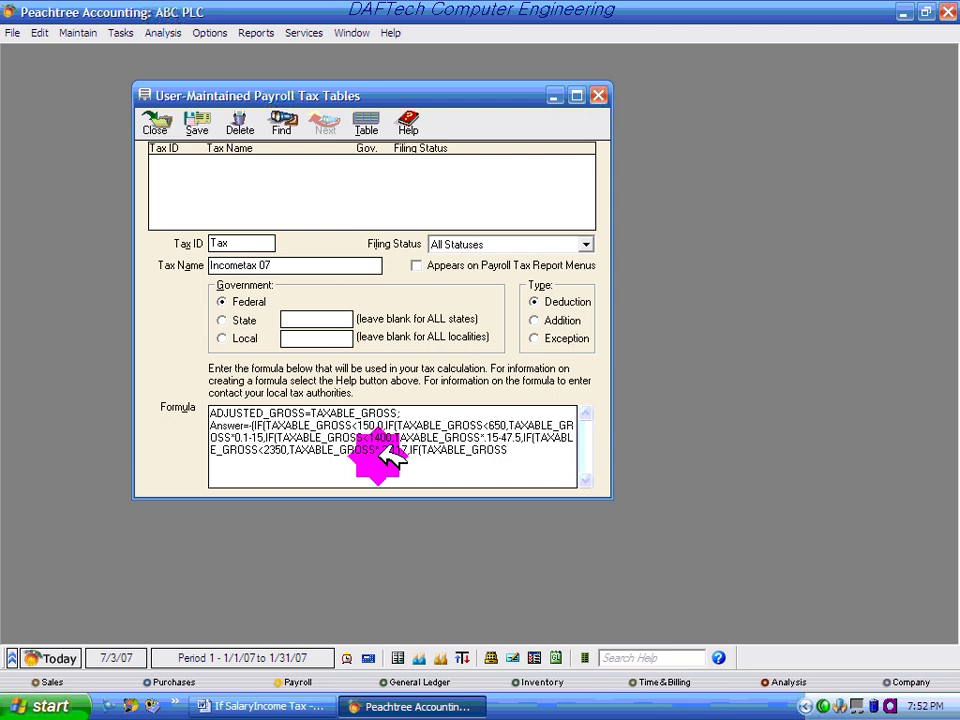
pyautogui.write('<')
# Step: Look up the fifth salary limit in the Word document and append 3550,TAXABLE_GROSS* to the Answer formula in Peachtree Accounting
pyautogui.click(275, 703)
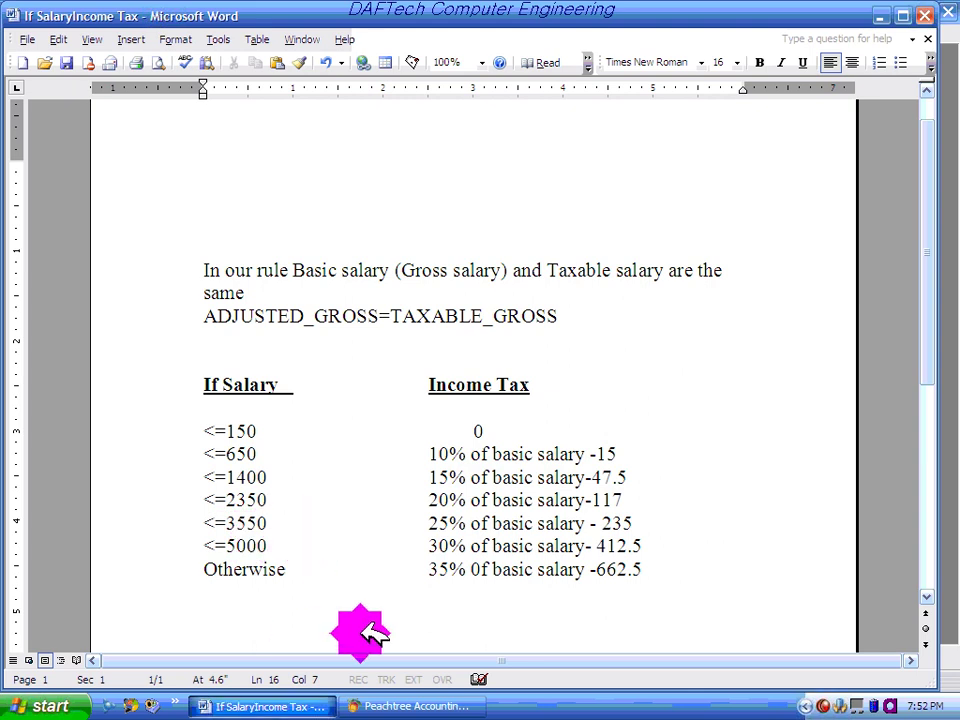
pyautogui.click(385, 706)
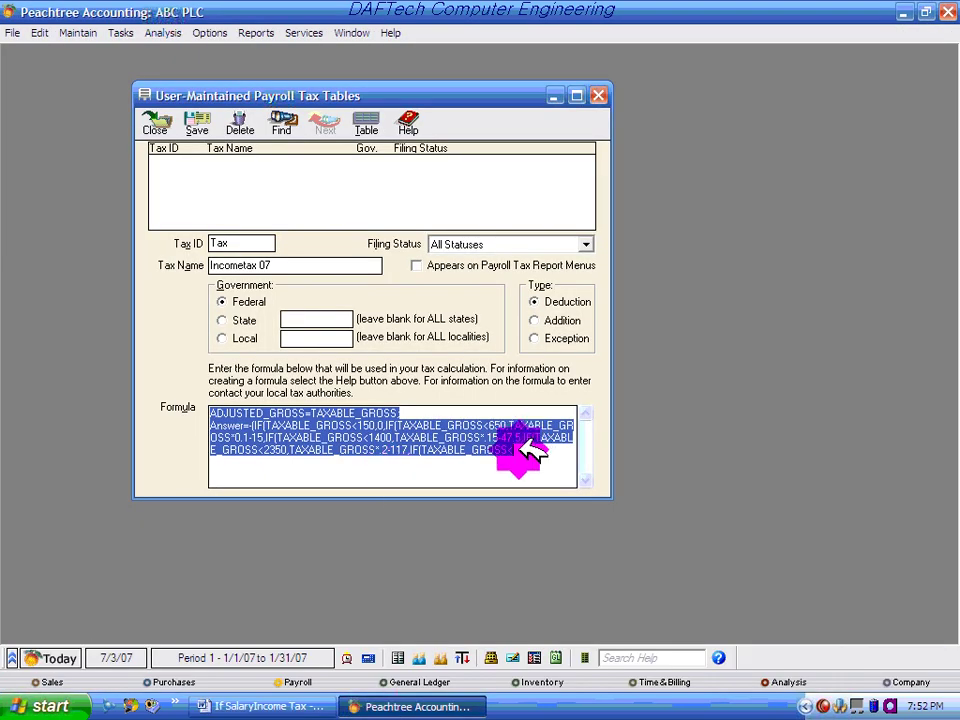
pyautogui.click(548, 465)
pyautogui.write('35')
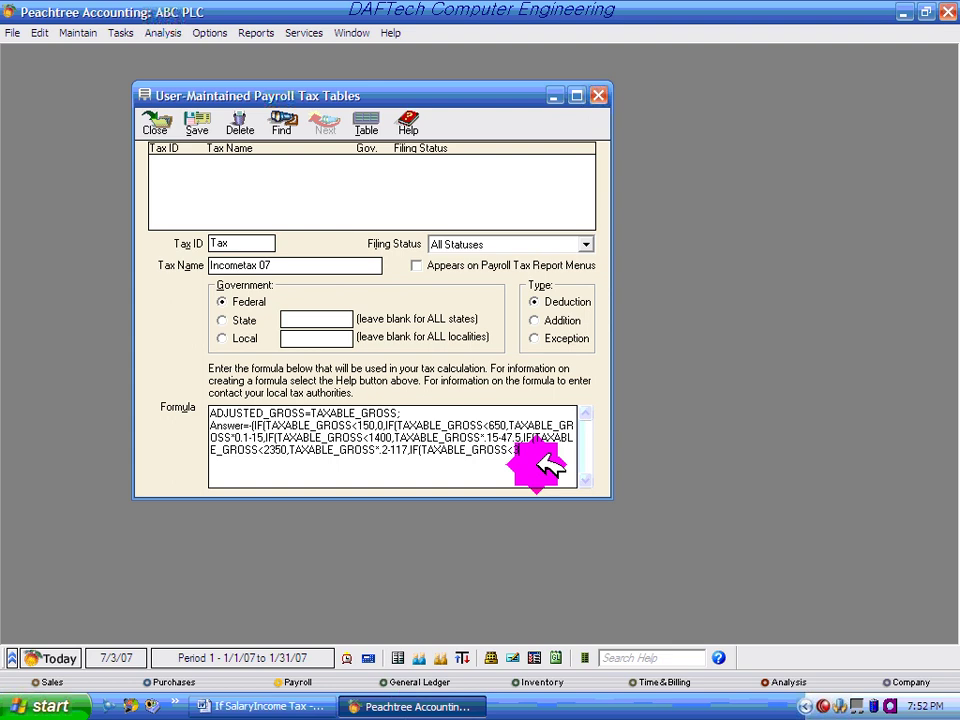
pyautogui.write('50,')
pyautogui.write('TAXABLE_GROSS')
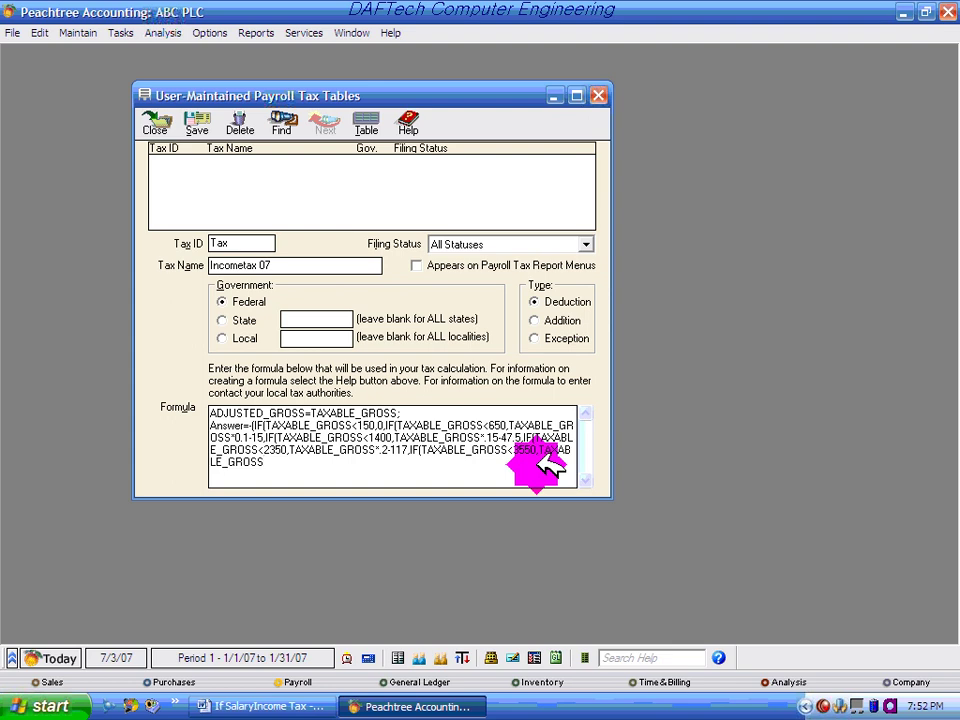
pyautogui.write('*')
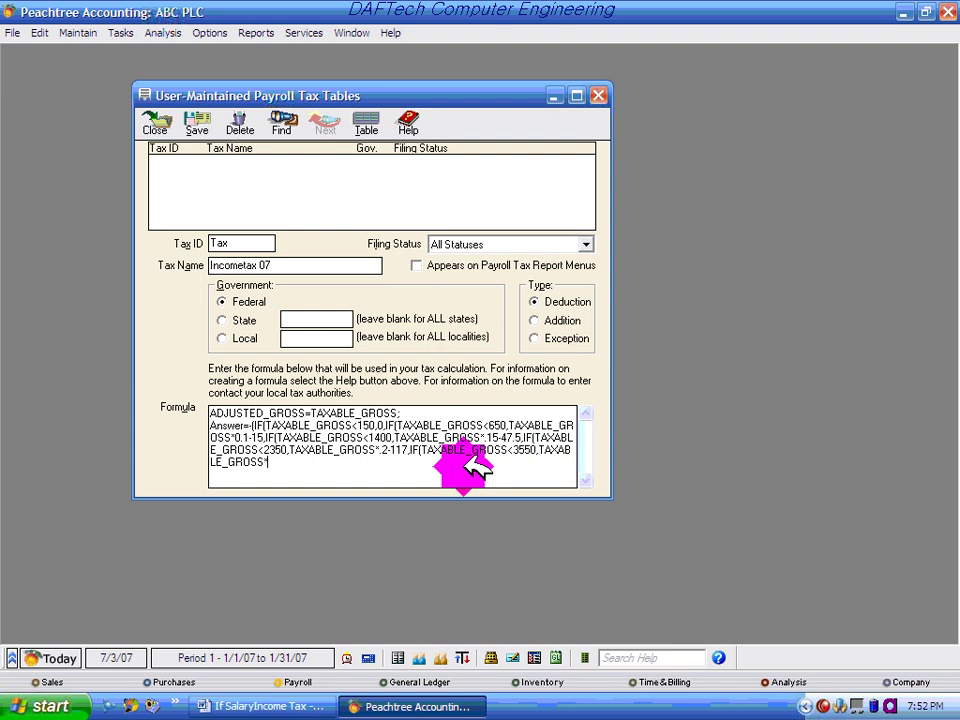
# Step: Check the fifth bracket's rate and deduction in the Word document and append .25-235, to the Answer formula in Peachtree Accounting
pyautogui.click(268, 704)
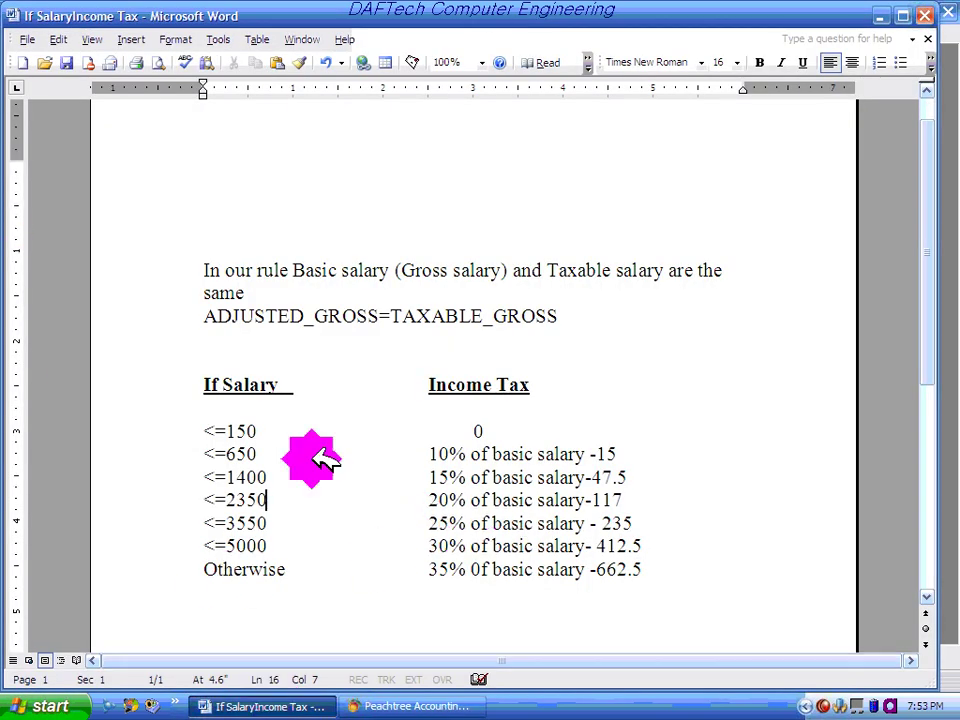
pyautogui.click(440, 706)
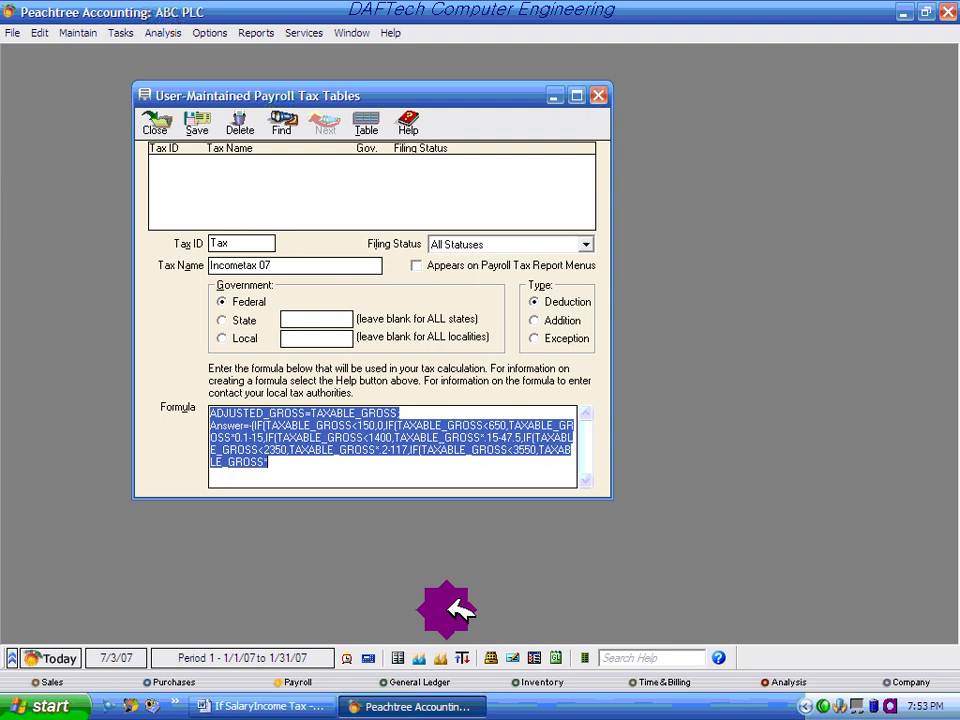
pyautogui.click(275, 468)
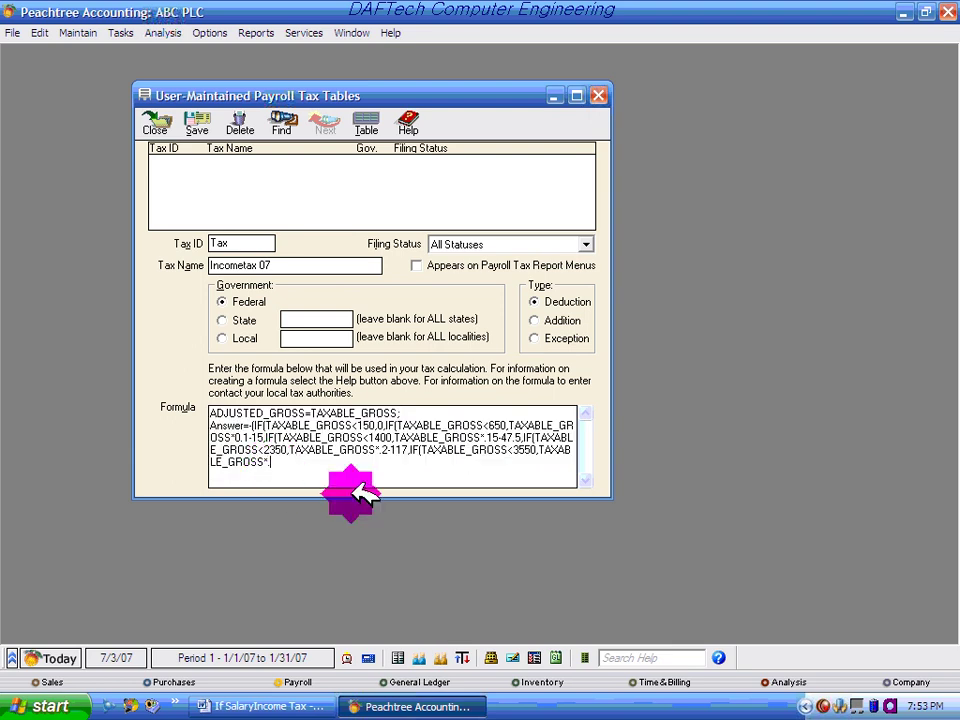
pyautogui.write('25')
pyautogui.click(260, 706)
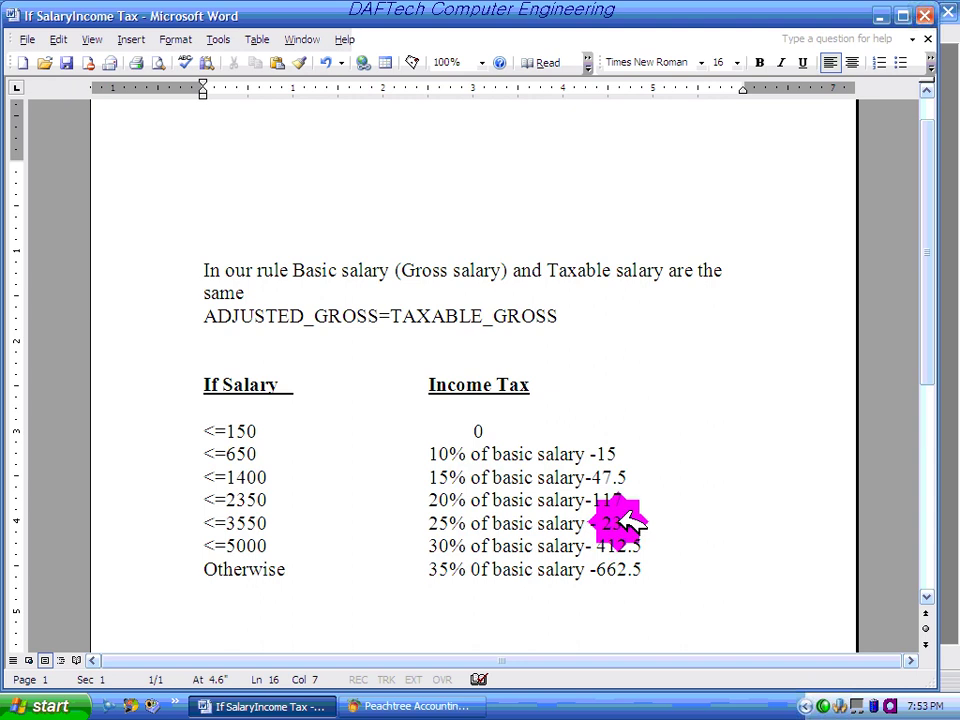
pyautogui.click(415, 706)
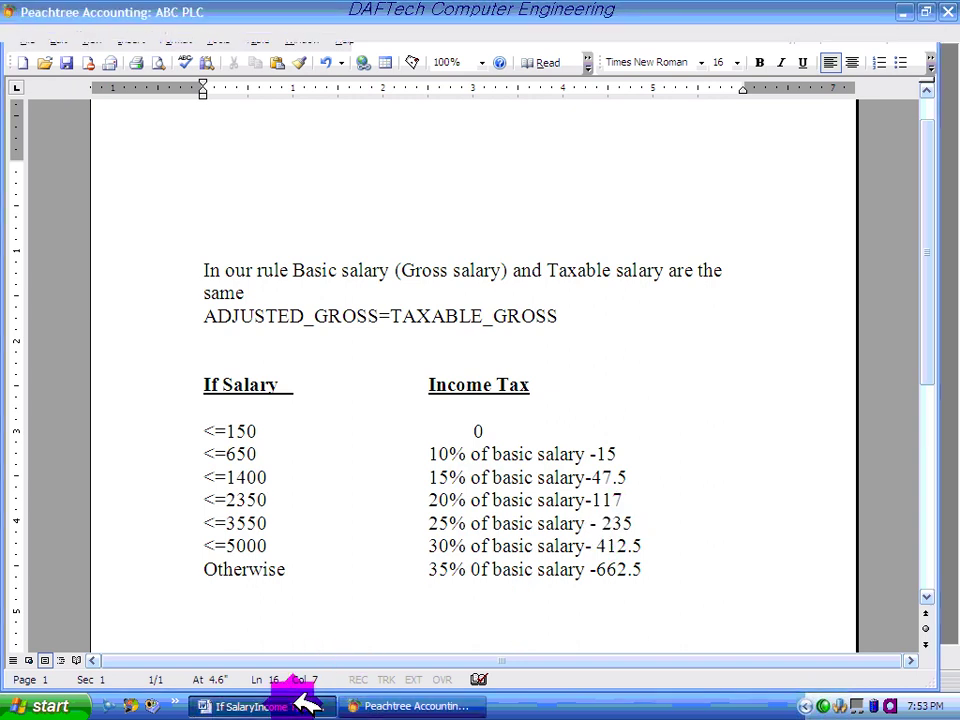
pyautogui.click(316, 445)
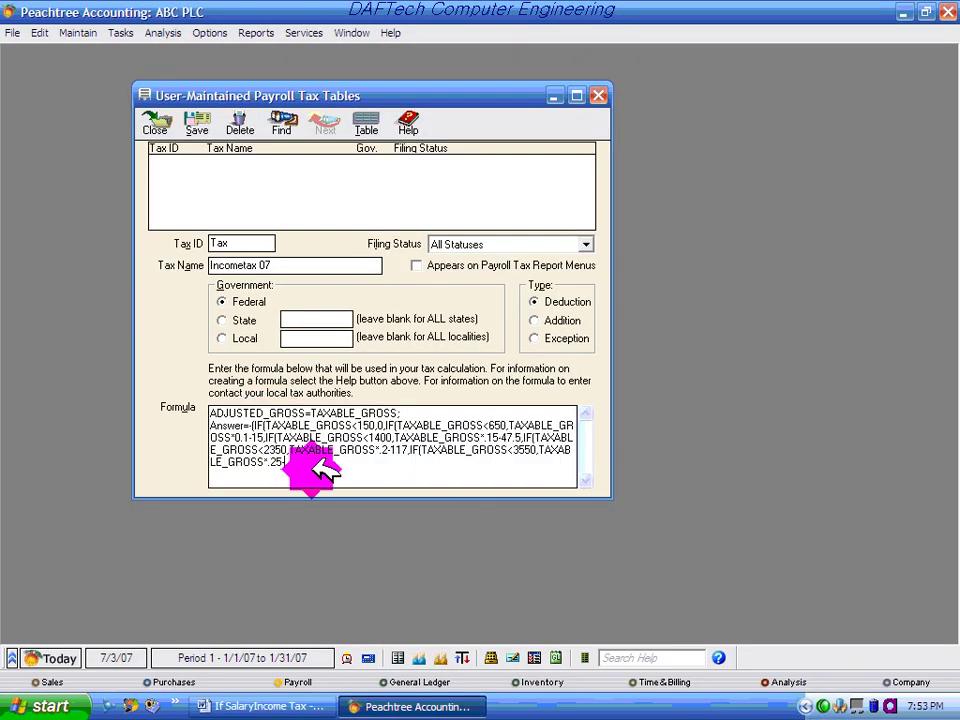
pyautogui.write('23')
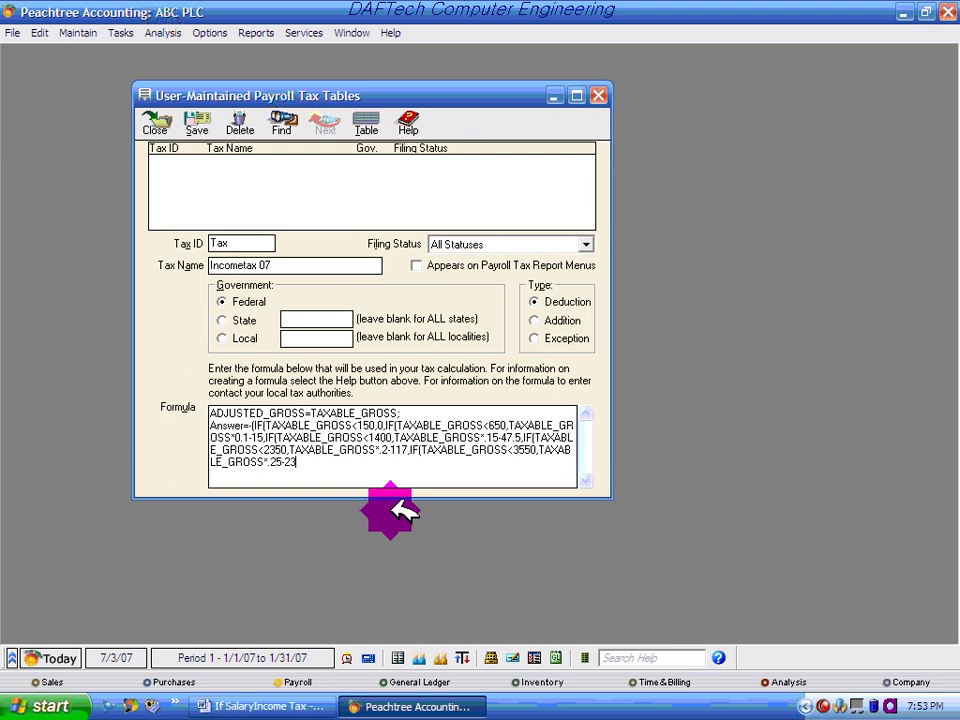
pyautogui.write('5)')
# Step: Append the sixth bracket's condition IF(TAXABLE_GROSS<5000,TAXABLE_GROSS* to the Answer formula
pyautogui.write('IF')
pyautogui.write('(')
pyautogui.write('TAXABLE_GROSS')
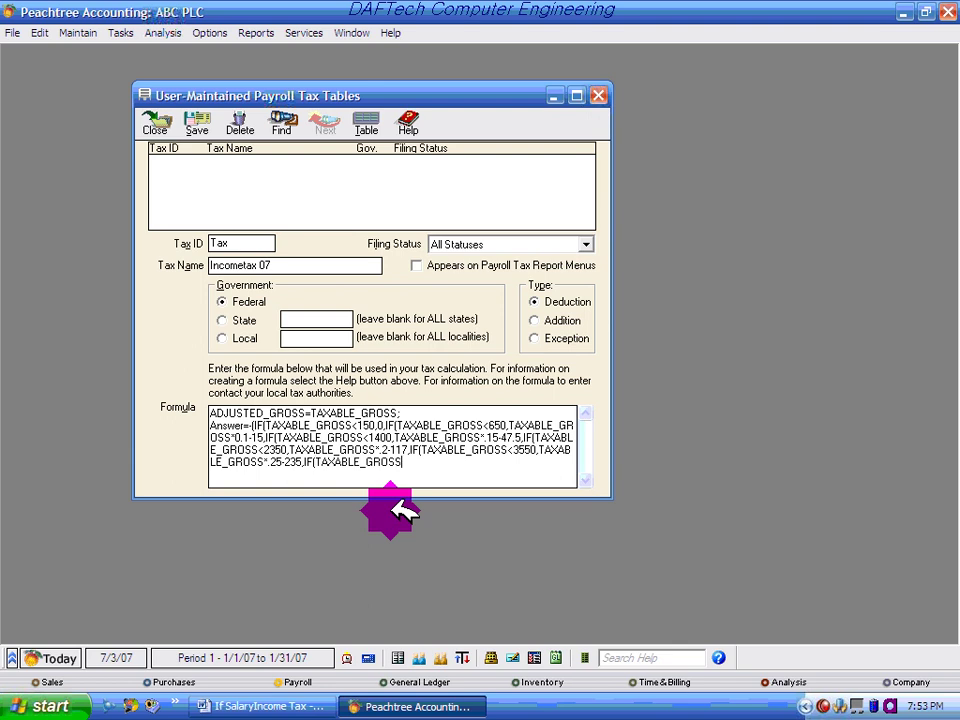
pyautogui.write('<5000,')
pyautogui.write('TAXABLE_GROSS')
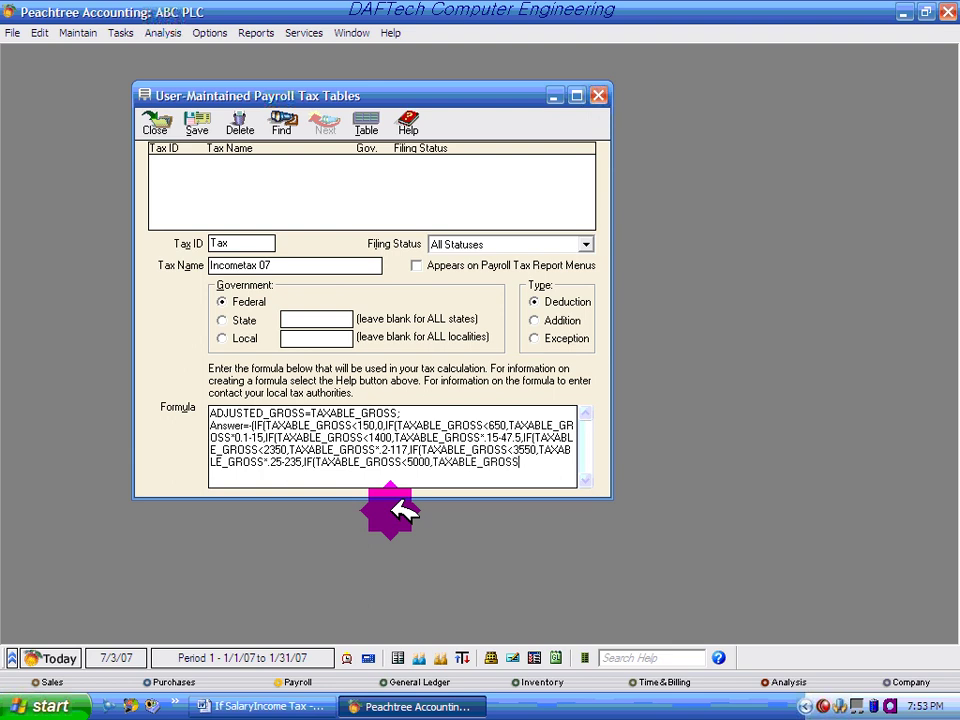
pyautogui.write('*')
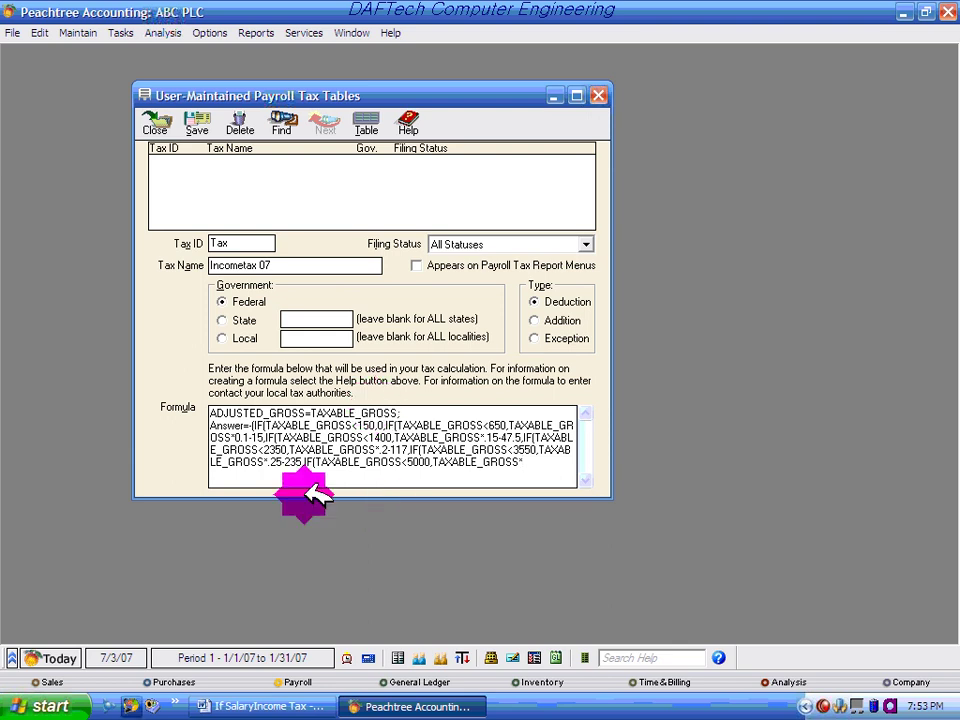
# Step: Check the sixth bracket's rate and deduction in the Word document and append .3-412.5, to the Answer formula in Peachtree Accounting
pyautogui.click(318, 708)
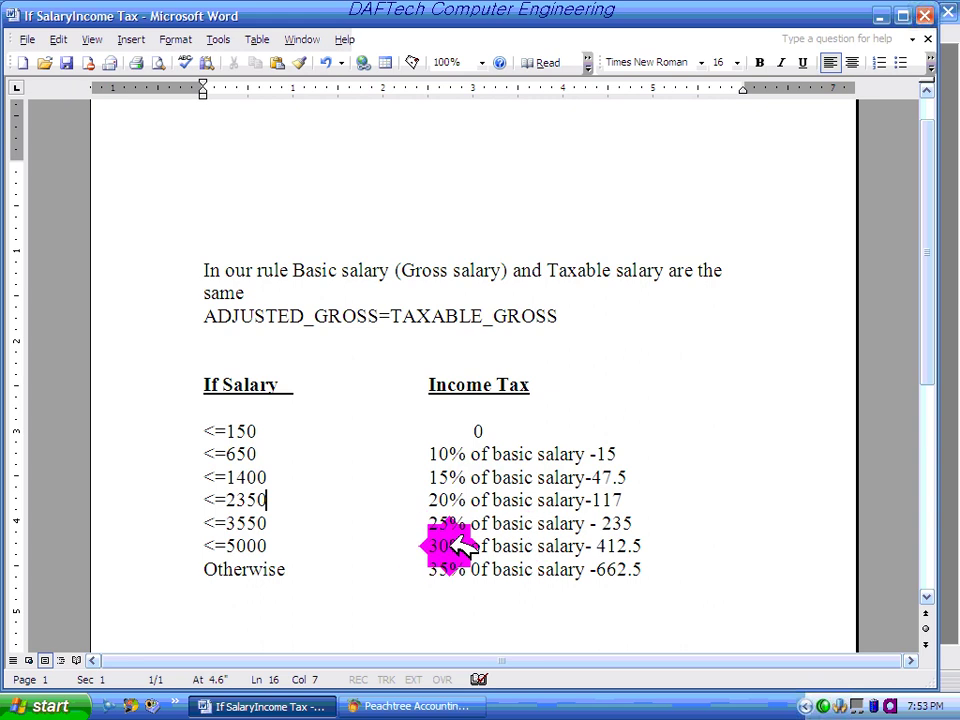
pyautogui.click(397, 708)
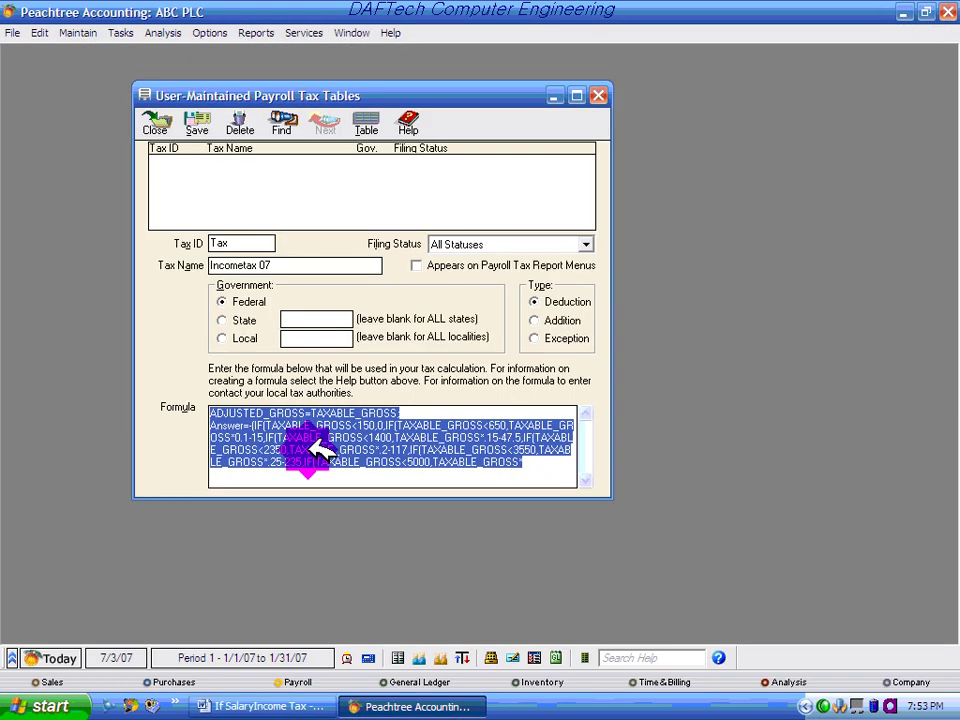
pyautogui.click(533, 463)
pyautogui.click(550, 451)
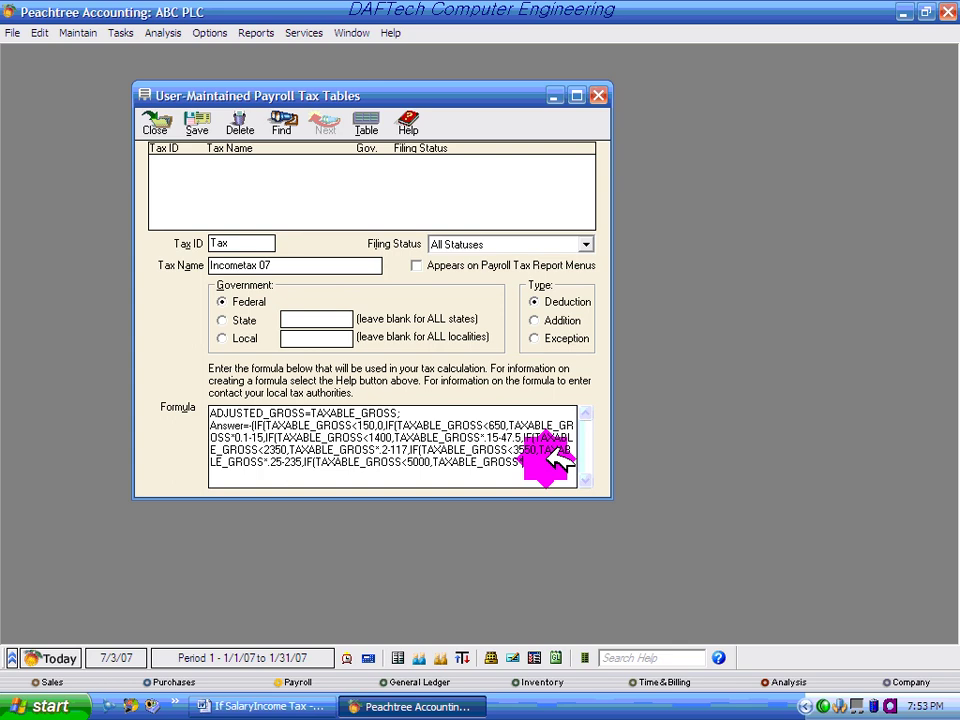
pyautogui.write('*.')
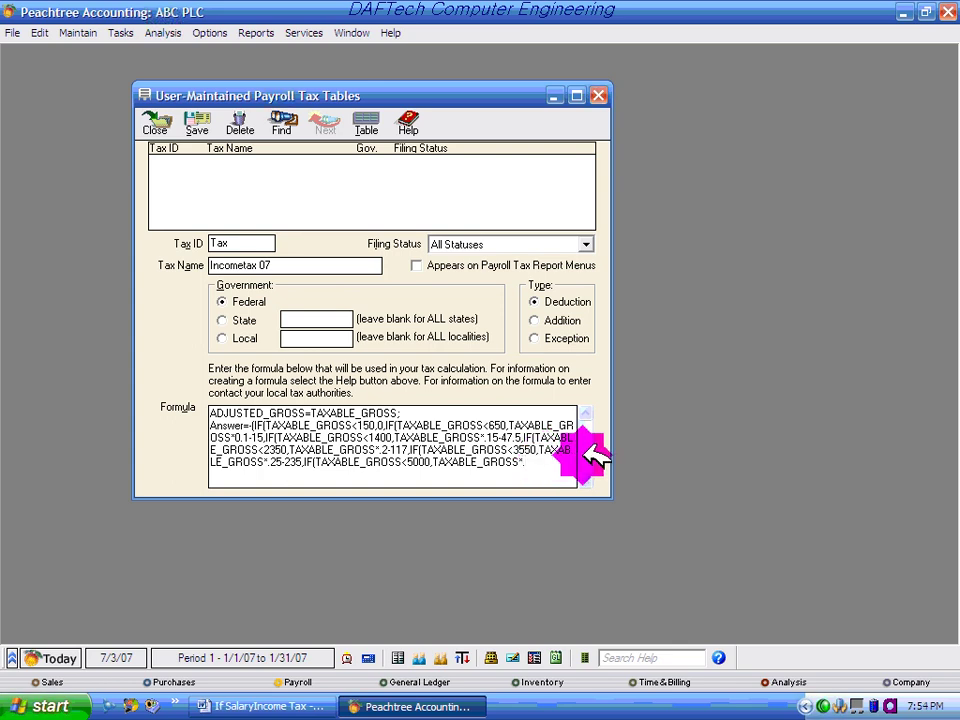
pyautogui.write('3-41')
pyautogui.click(262, 706)
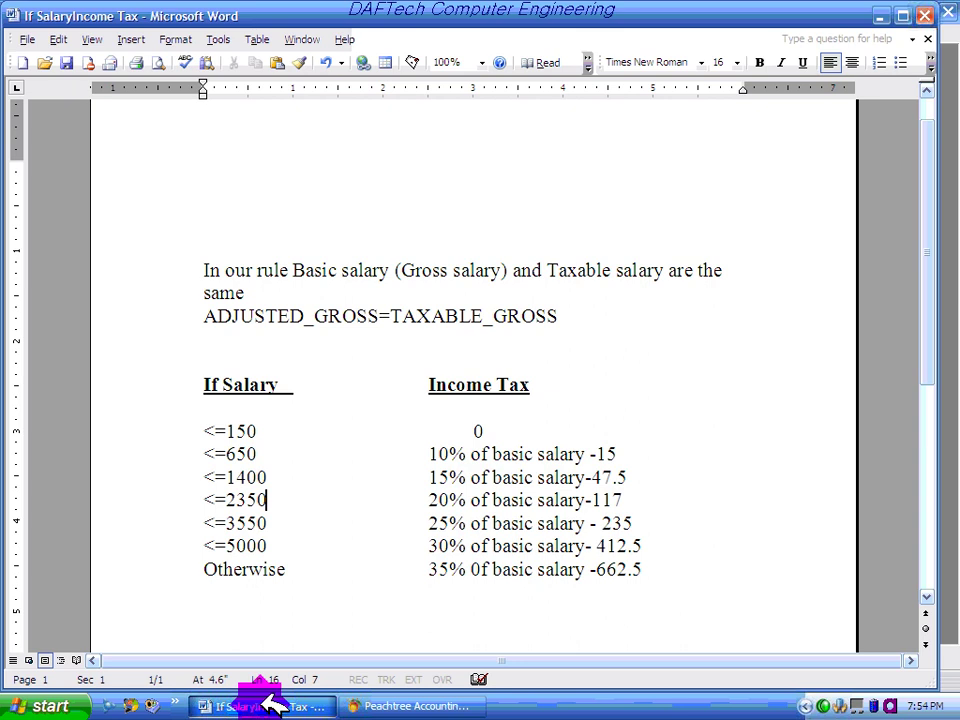
pyautogui.click(270, 705)
pyautogui.click(580, 462)
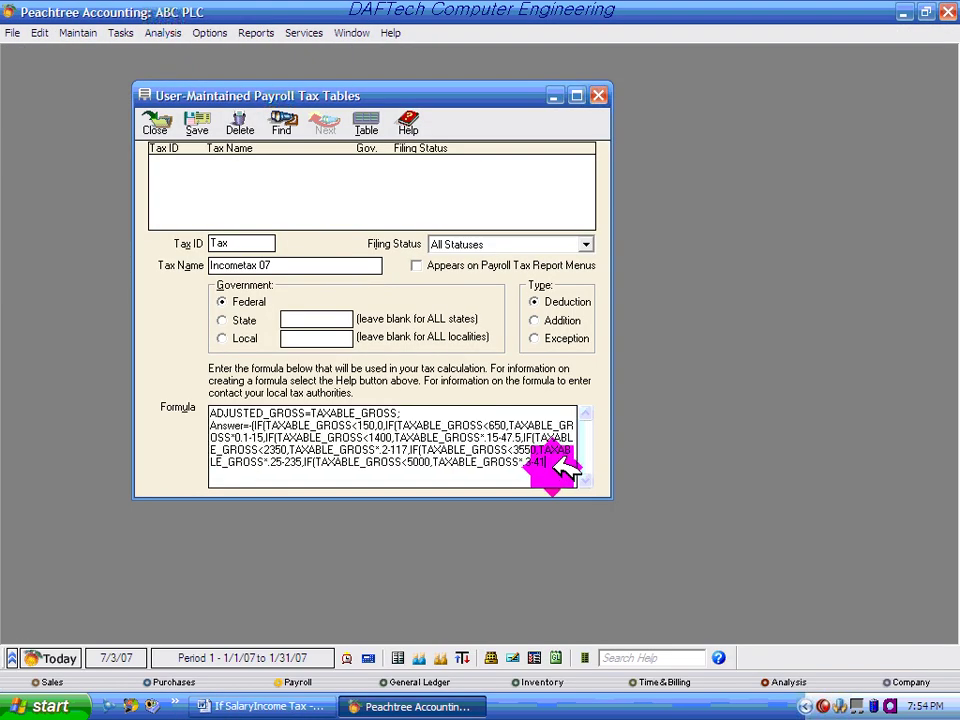
pyautogui.write('2')
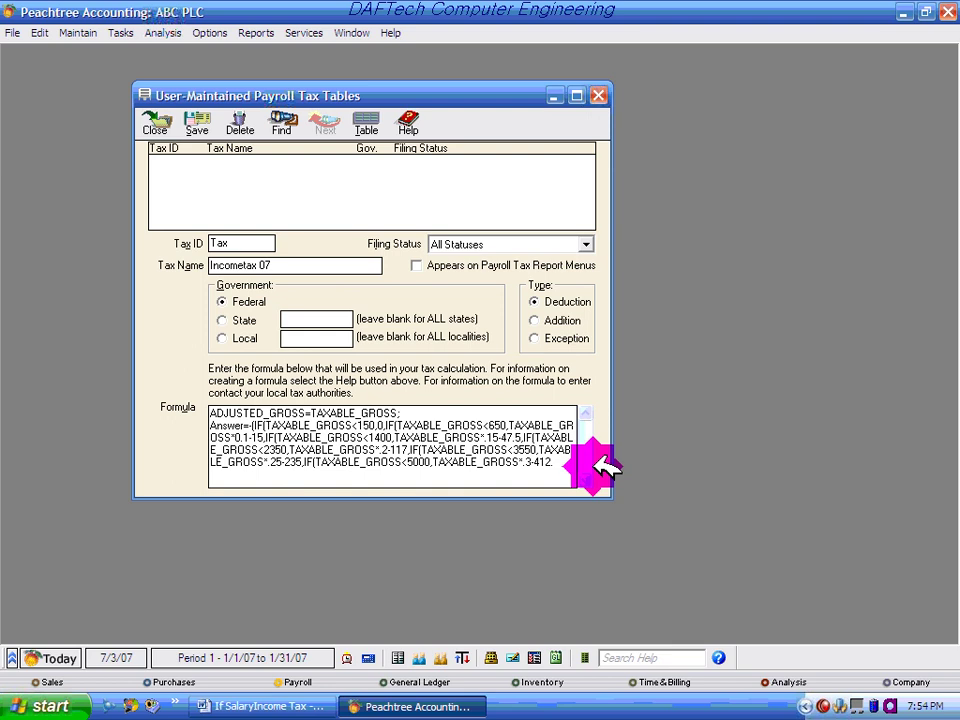
pyautogui.write('.5)')
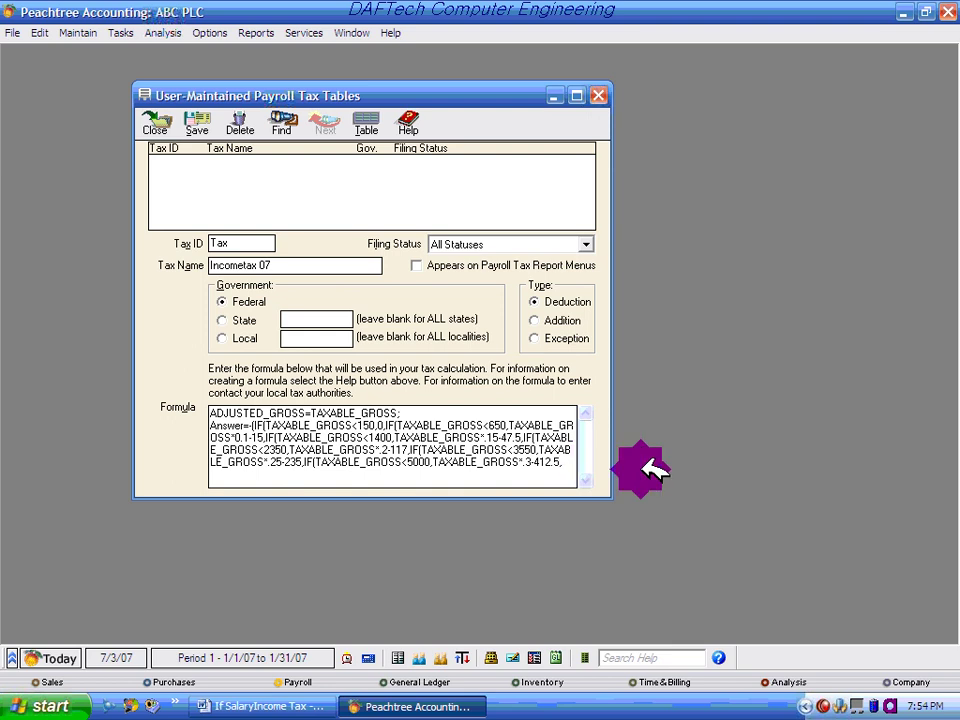
pyautogui.write(',')
# Step: Append the last bracket's expression TAXABLE_GROSS*.35- to the Answer formula
pyautogui.write('TAXABLE_GROSS')
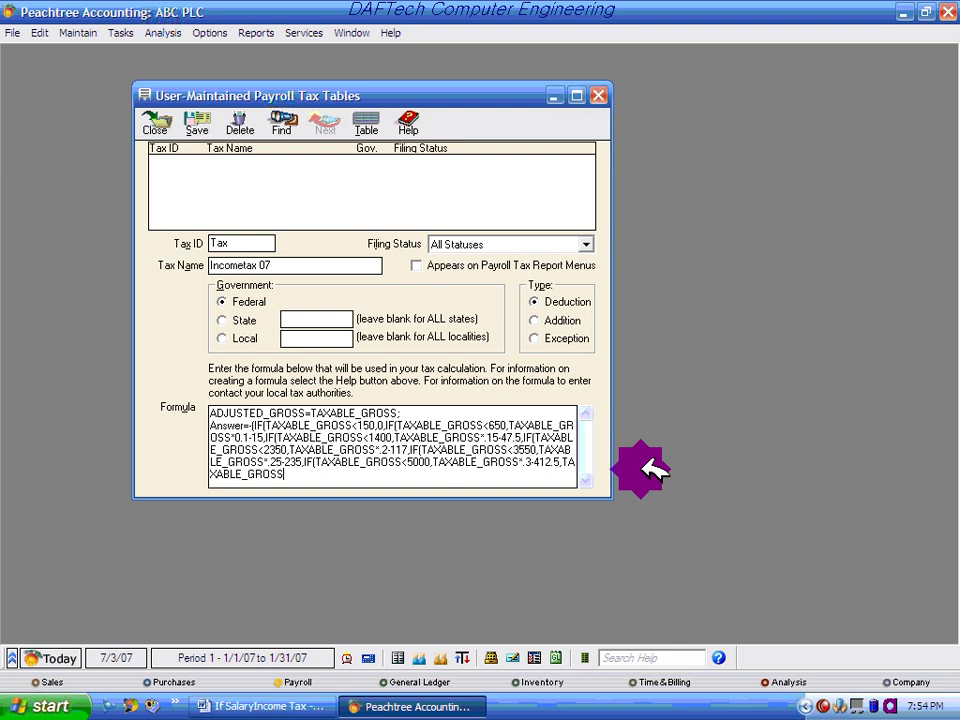
pyautogui.write('*')
pyautogui.write('35')
pyautogui.press('BackSpace')
pyautogui.press('BackSpace')
pyautogui.write('.35-')
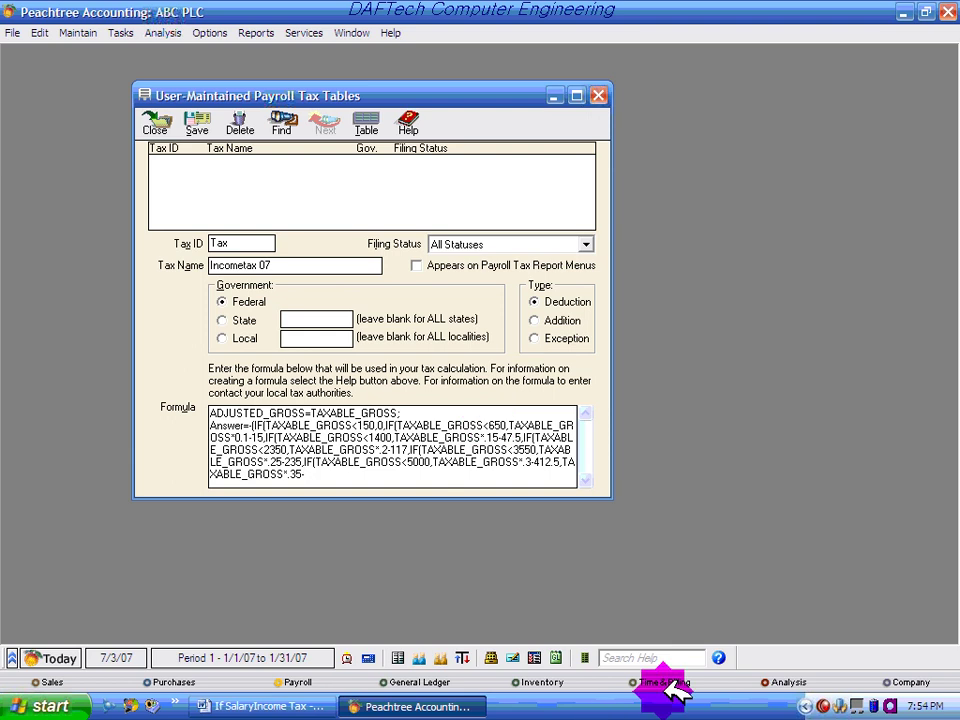
# Step: Look up the Otherwise bracket's deduction in the Word document and append 662.5 to the Answer formula in Peachtree Accounting
pyautogui.click(303, 708)
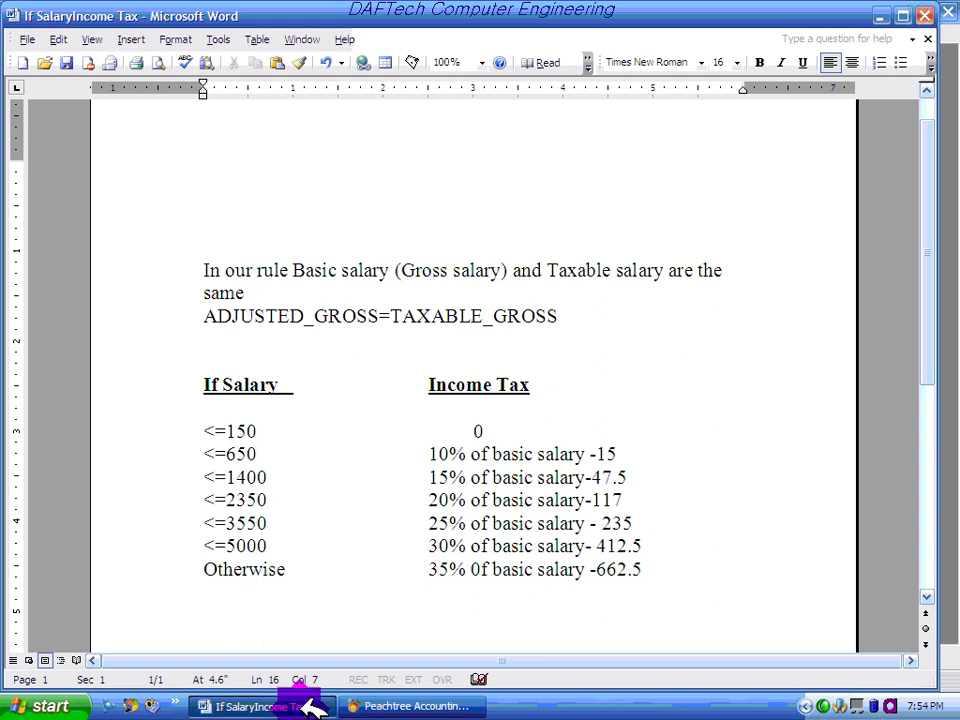
pyautogui.click(410, 706)
pyautogui.click(355, 428)
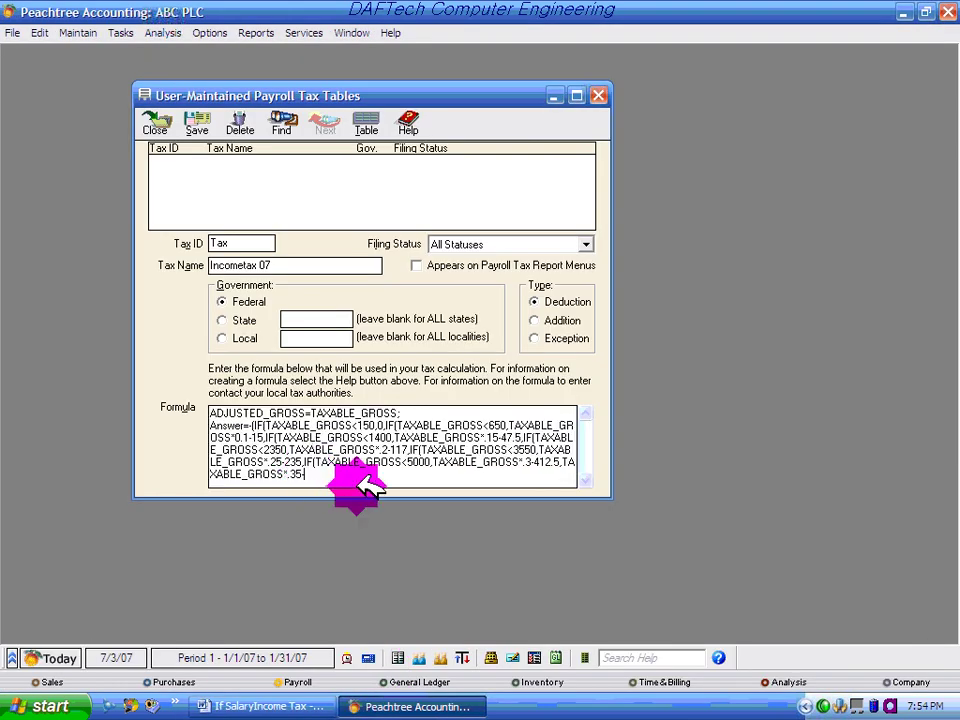
pyautogui.write('-66')
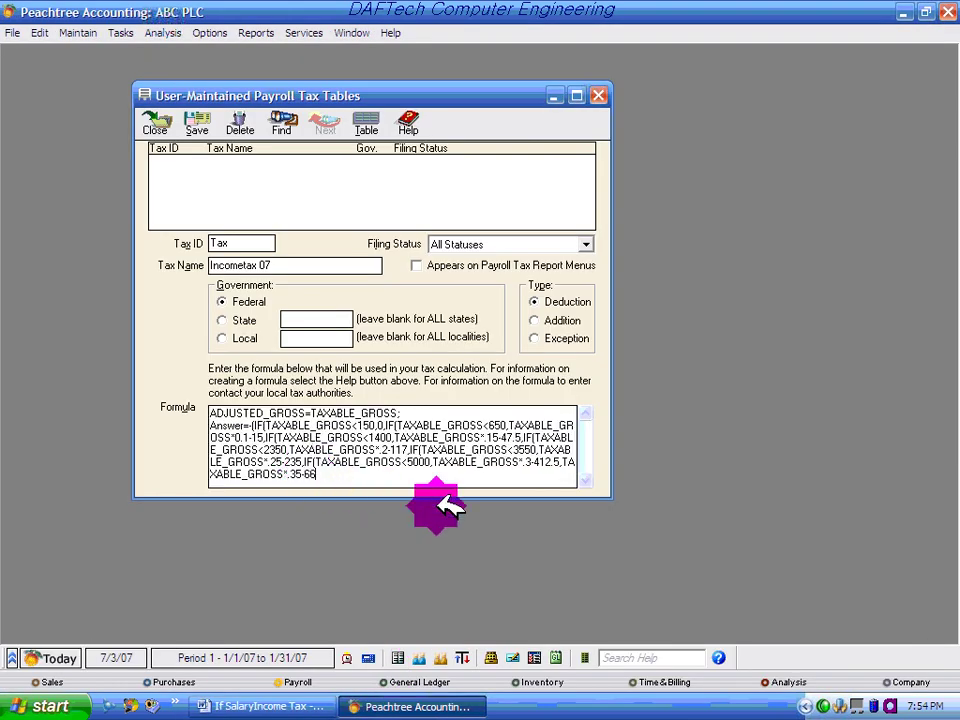
pyautogui.write('2.5')
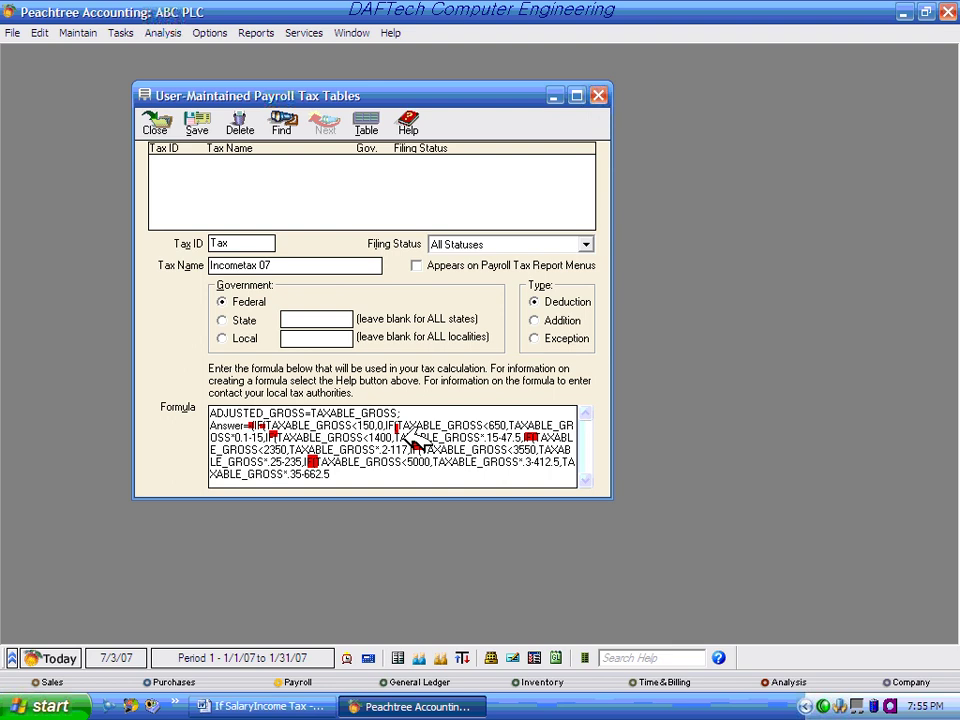
# Step: Close every open parenthesis at the end of the Answer formula and save the Incometax 07 table
pyautogui.click(350, 478)
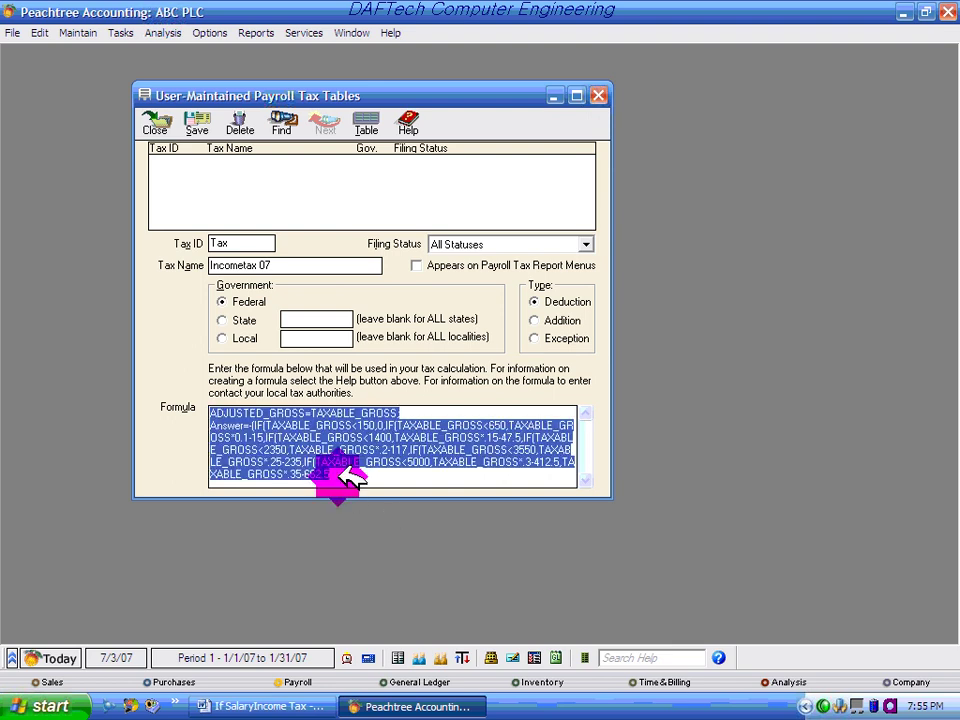
pyautogui.click(375, 480)
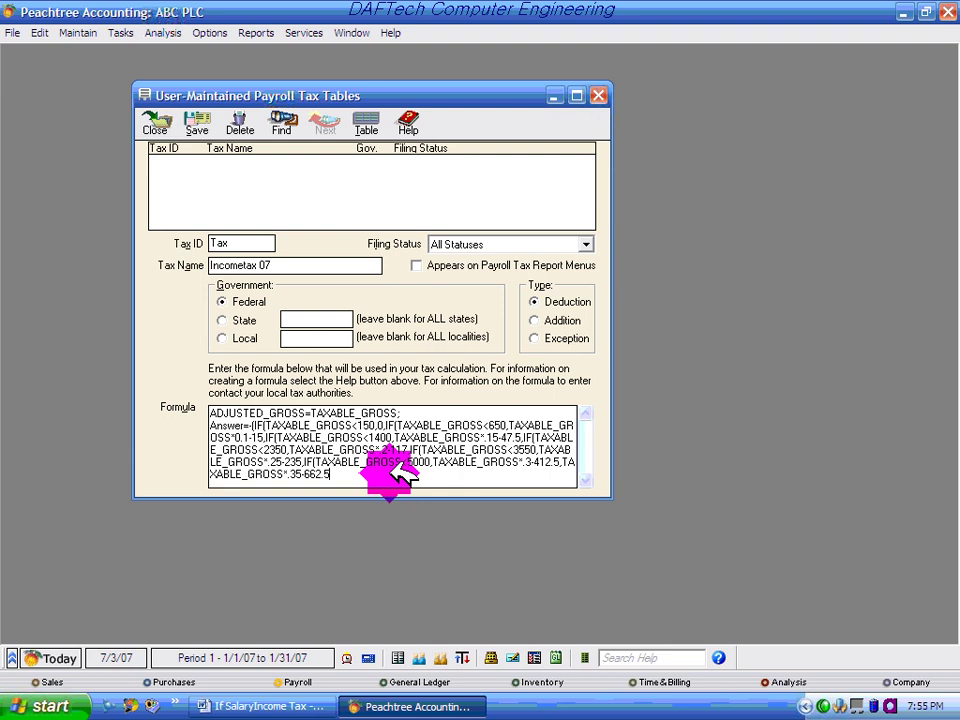
pyautogui.write('))))))')
pyautogui.click(197, 123)
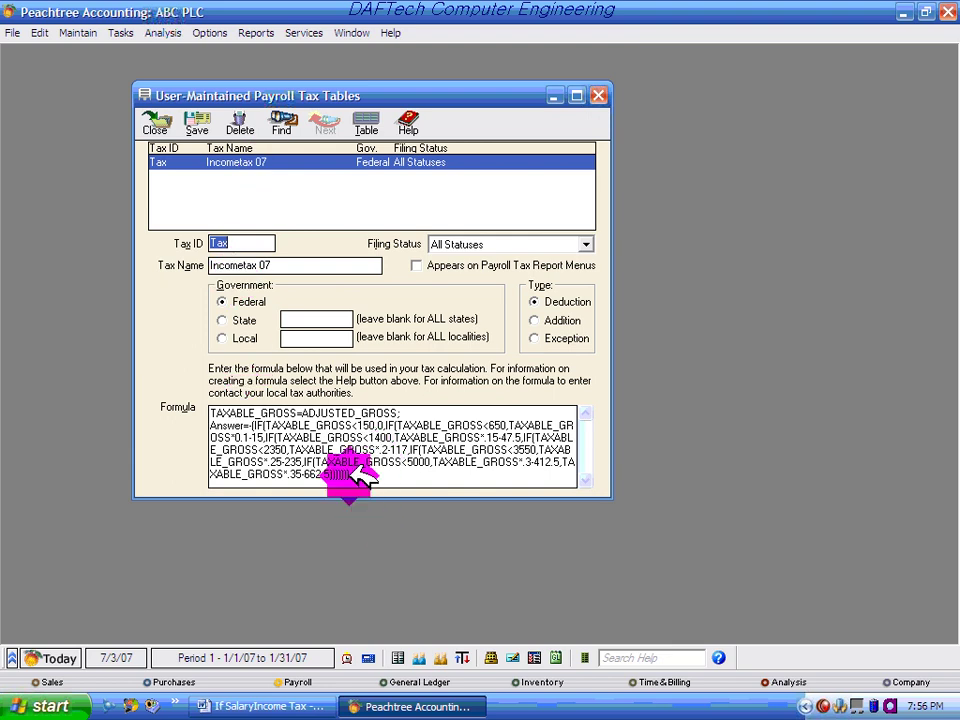
# Step: Replace the Tax ID with Pension to start a second tax table from the income tax entry
pyautogui.click(222, 240)
pyautogui.click(296, 204)
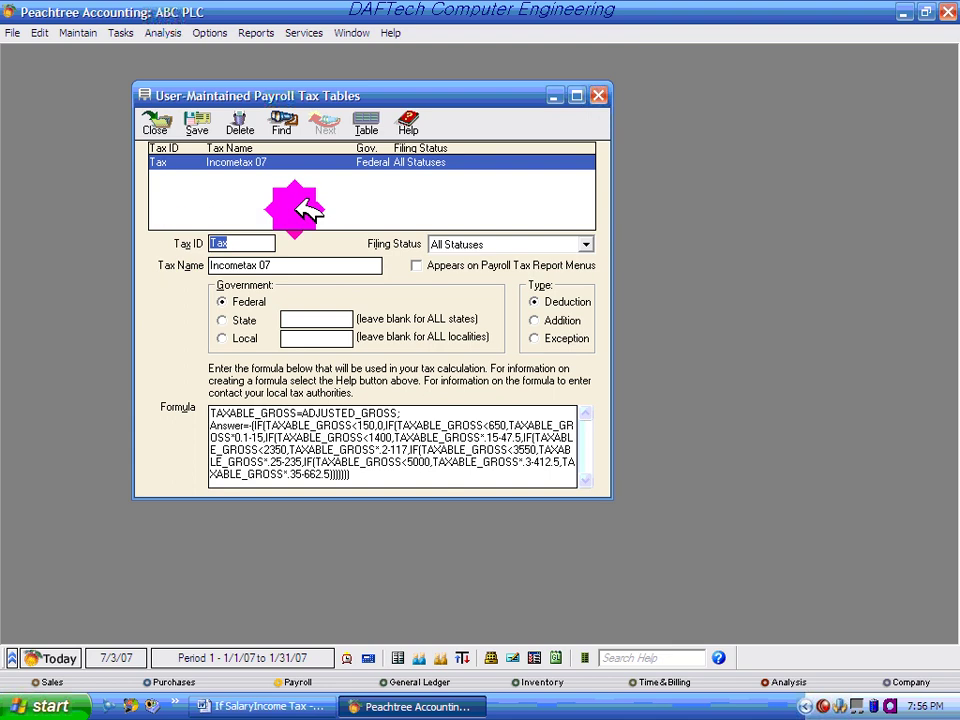
pyautogui.write('pENSION')
pyautogui.press('BackSpace')
pyautogui.press('BackSpace')
pyautogui.press('BackSpace')
pyautogui.press('BackSpace')
pyautogui.press('BackSpace')
pyautogui.press('BackSpace')
pyautogui.press('BackSpace')
pyautogui.write('Pension')
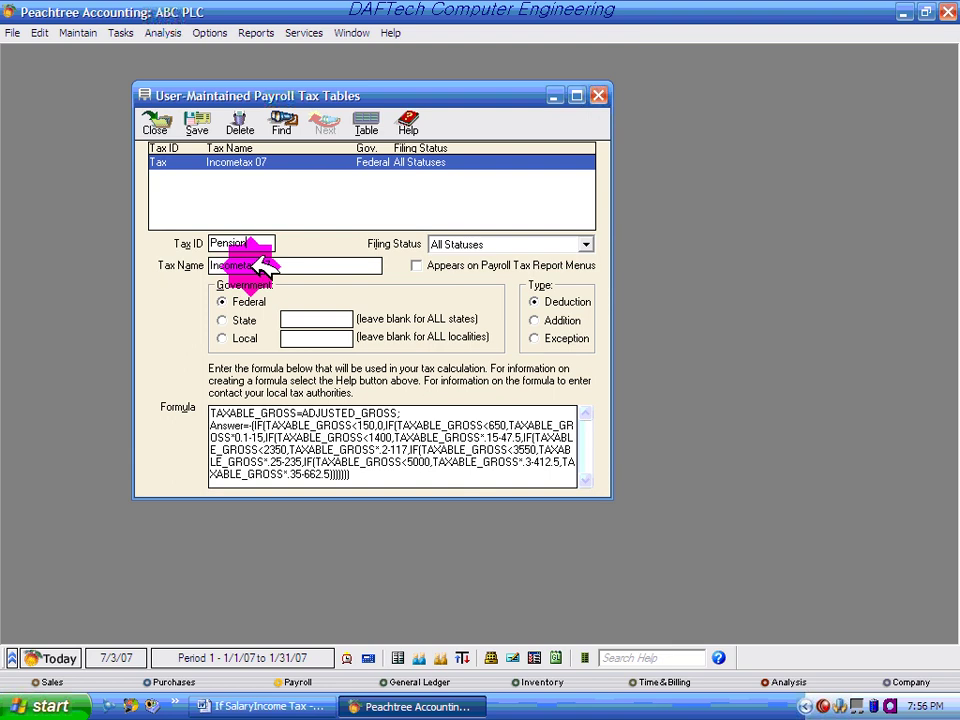
# Step: Change the Tax Name of the pension table to Pensiontax 07
pyautogui.moveTo(255, 266); pyautogui.dragTo(222, 265)
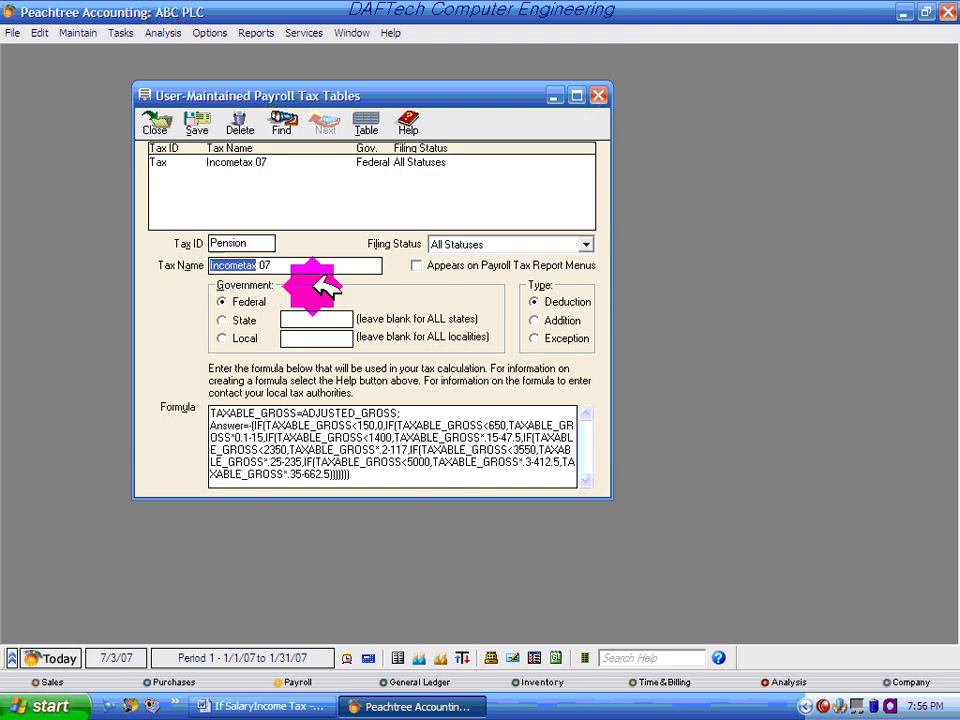
pyautogui.write('P')
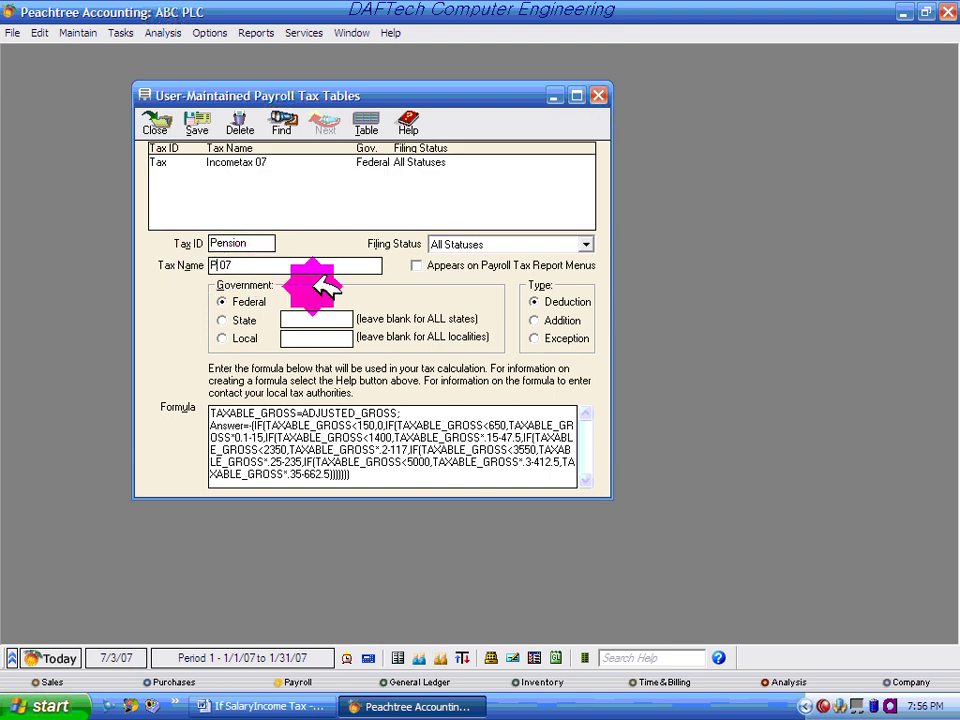
pyautogui.write('ension')
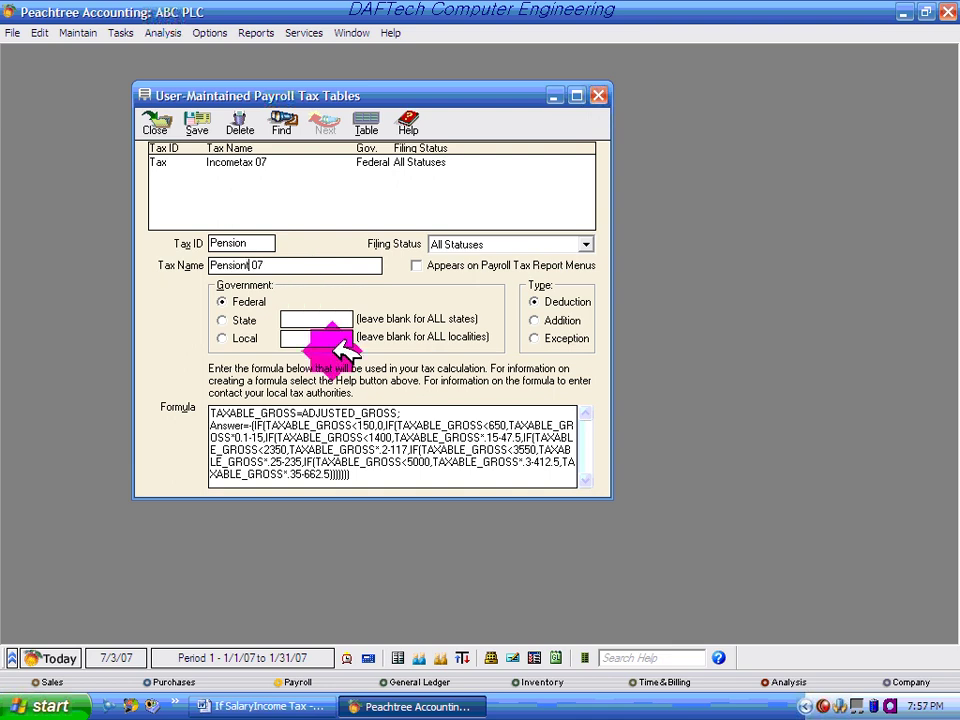
pyautogui.write('tax')
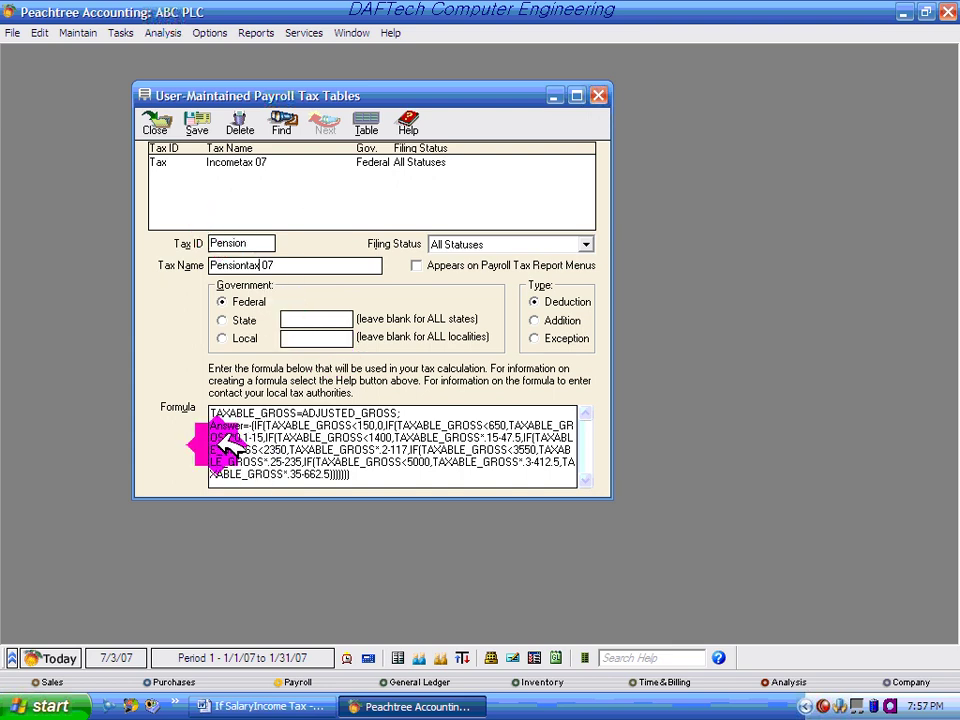
# Step: Replace the nested IF expression after Answer=- with (TAXABLE_GROSS*.04) and save the pension tax table
pyautogui.moveTo(210, 413); pyautogui.dragTo(283, 432)
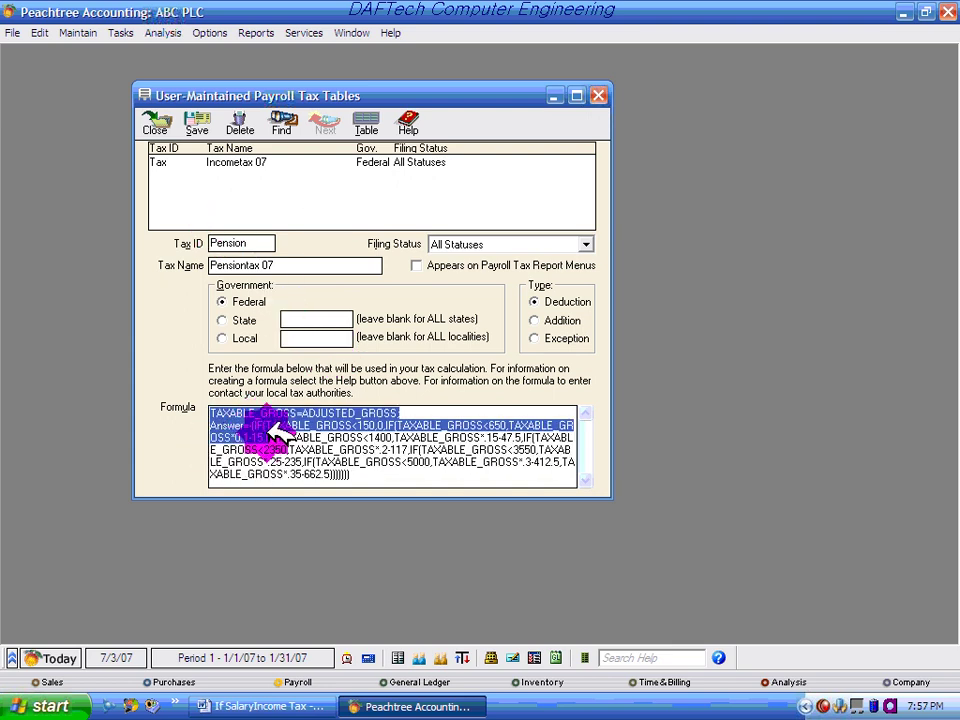
pyautogui.click(283, 432)
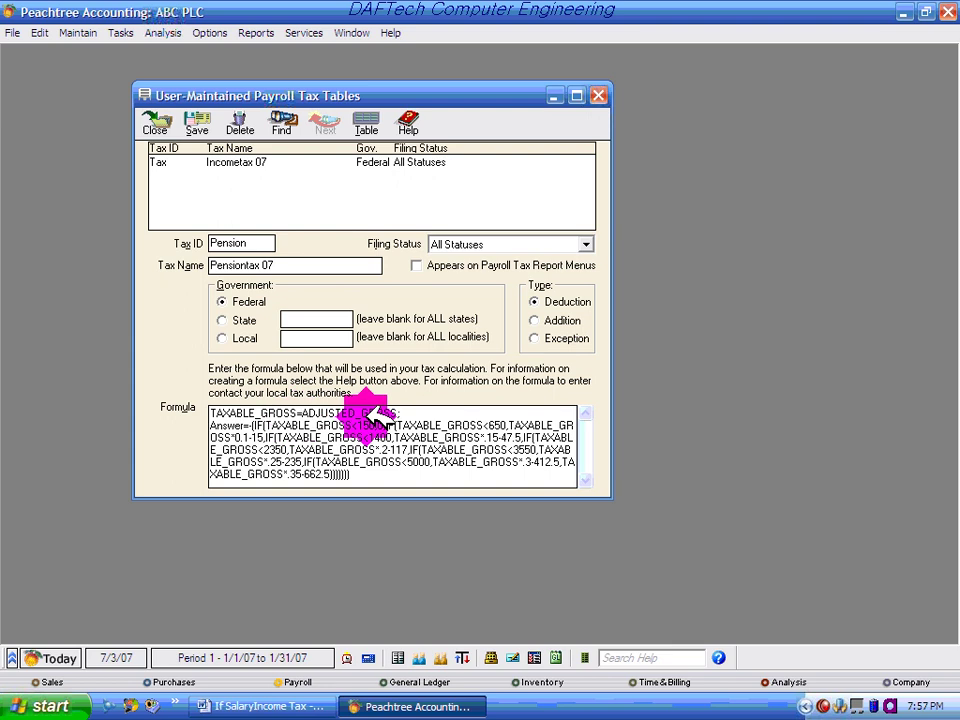
pyautogui.moveTo(248, 426); pyautogui.dragTo(374, 478)
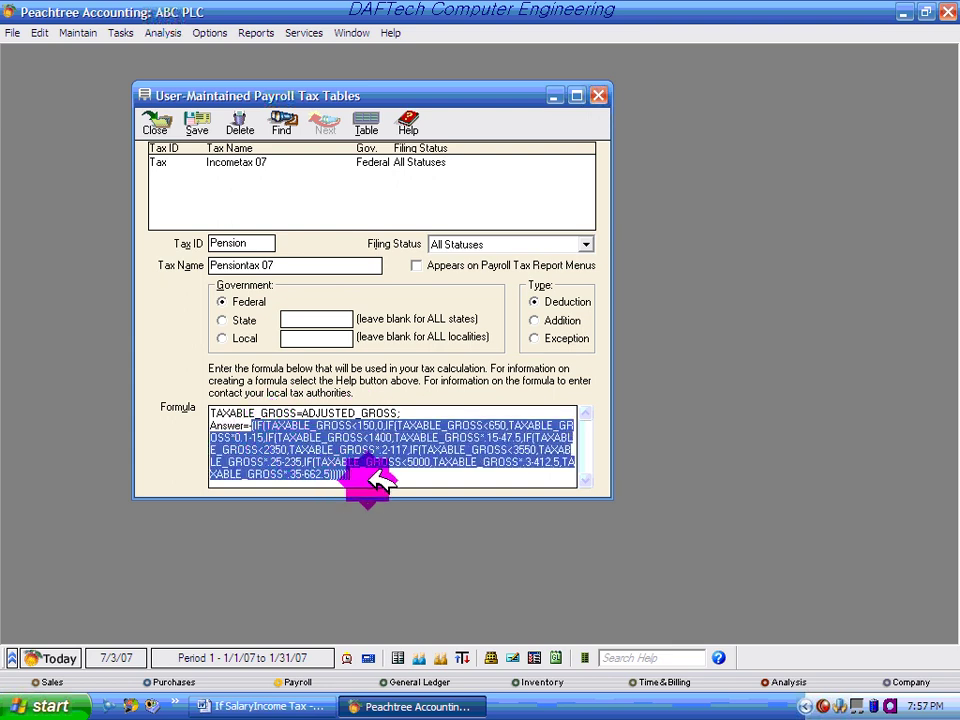
pyautogui.press('Delete')
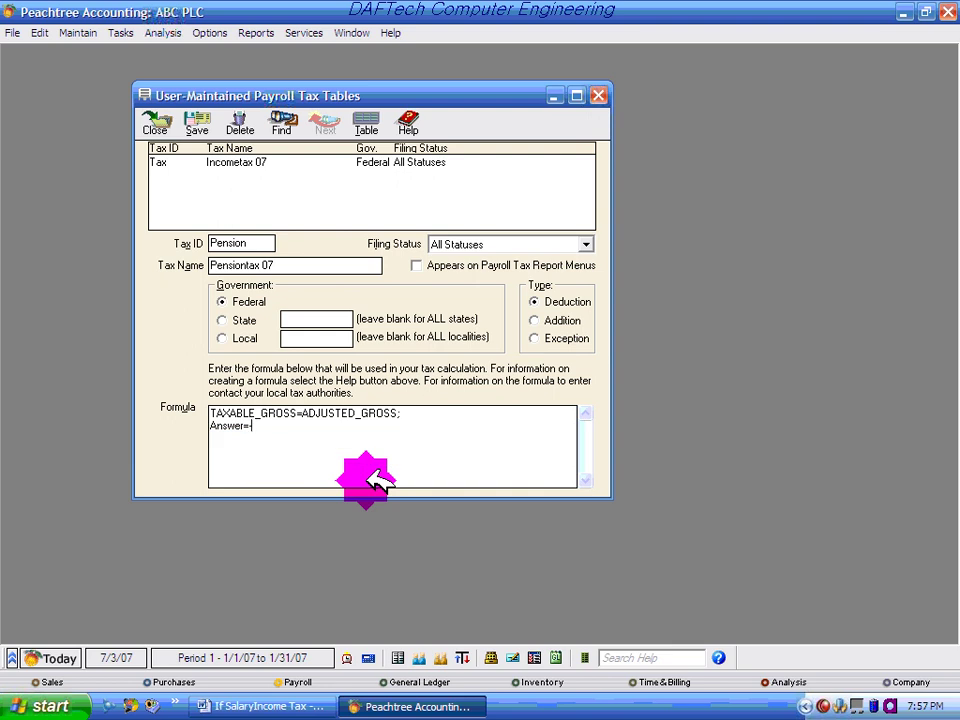
pyautogui.write('(TAXABLE_GROSS')
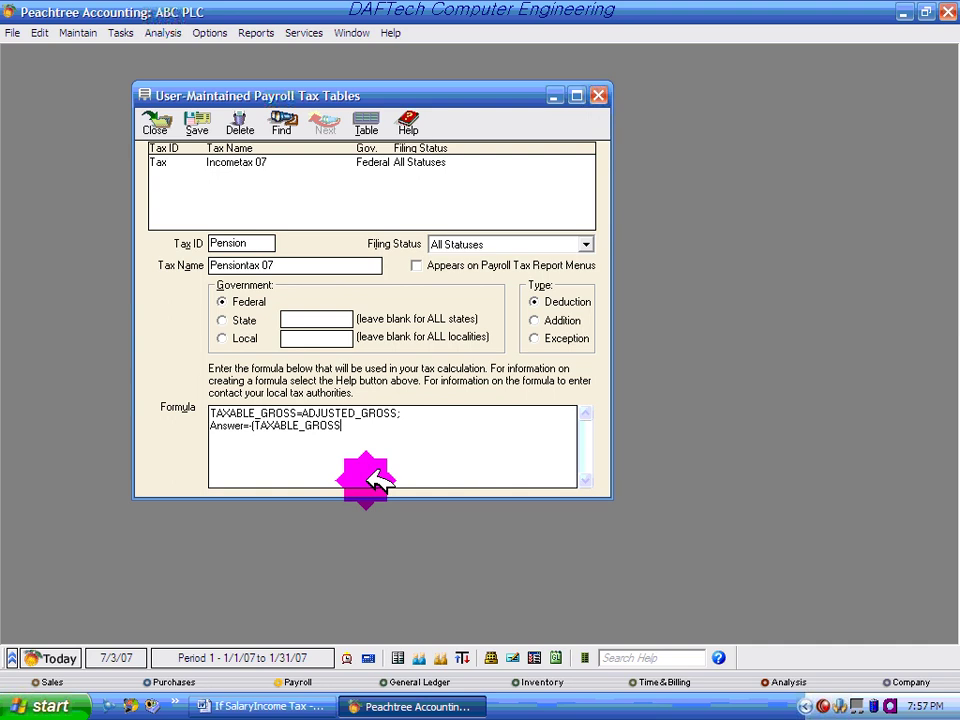
pyautogui.write('*.04)')
pyautogui.click(198, 120)
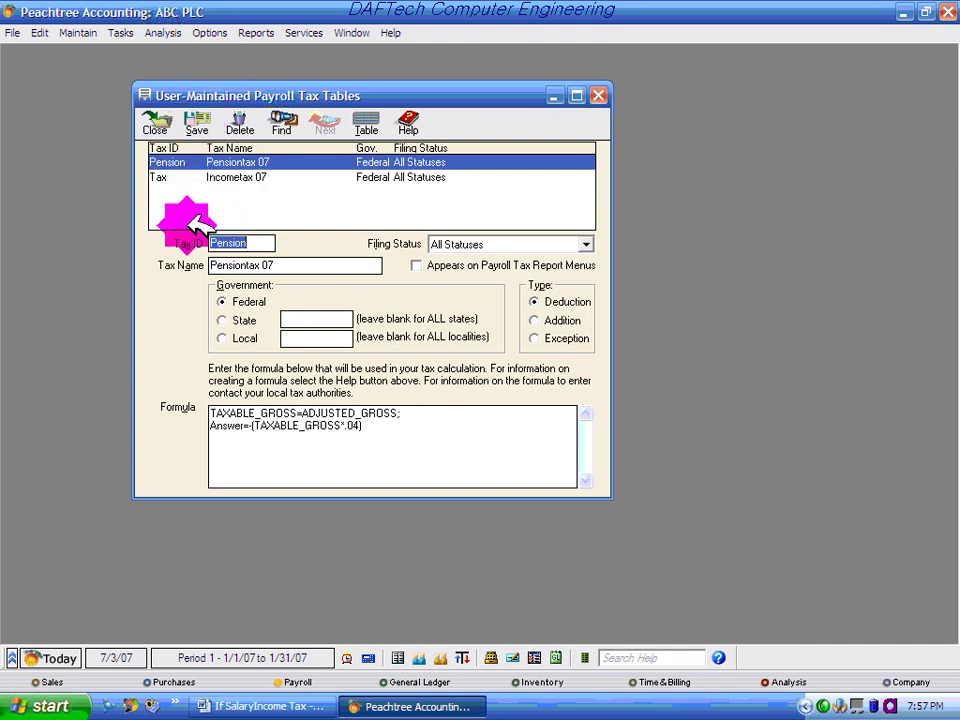
# Step: Review the settings and formulas of the saved Incometax 07 and Pensiontax 07 tables
pyautogui.click(245, 177)
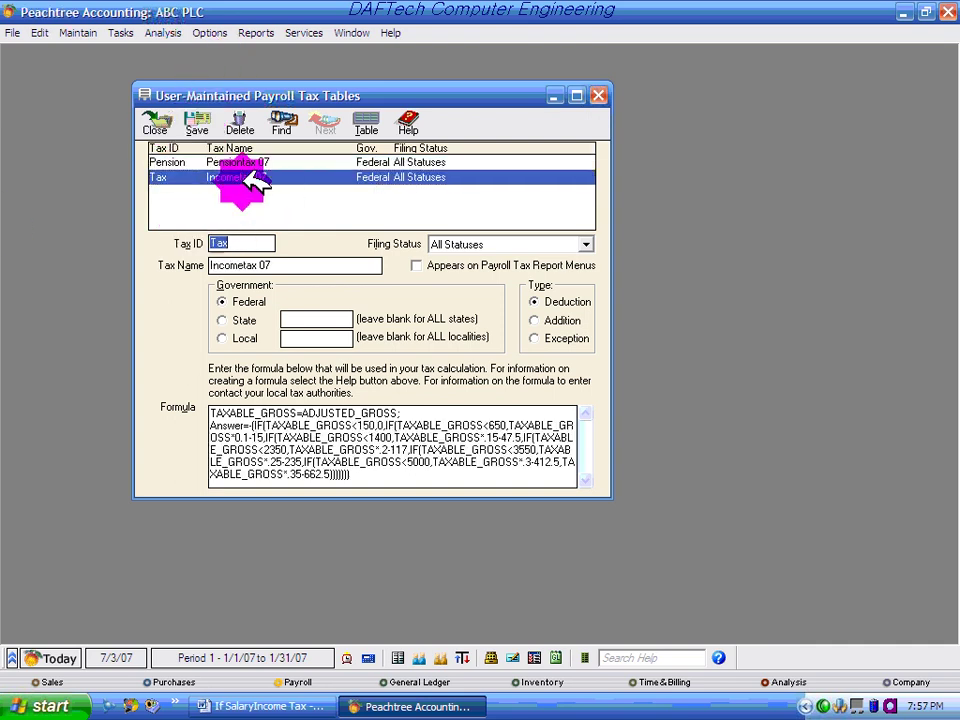
pyautogui.click(238, 162)
pyautogui.click(245, 177)
pyautogui.click(245, 162)
pyautogui.click(245, 176)
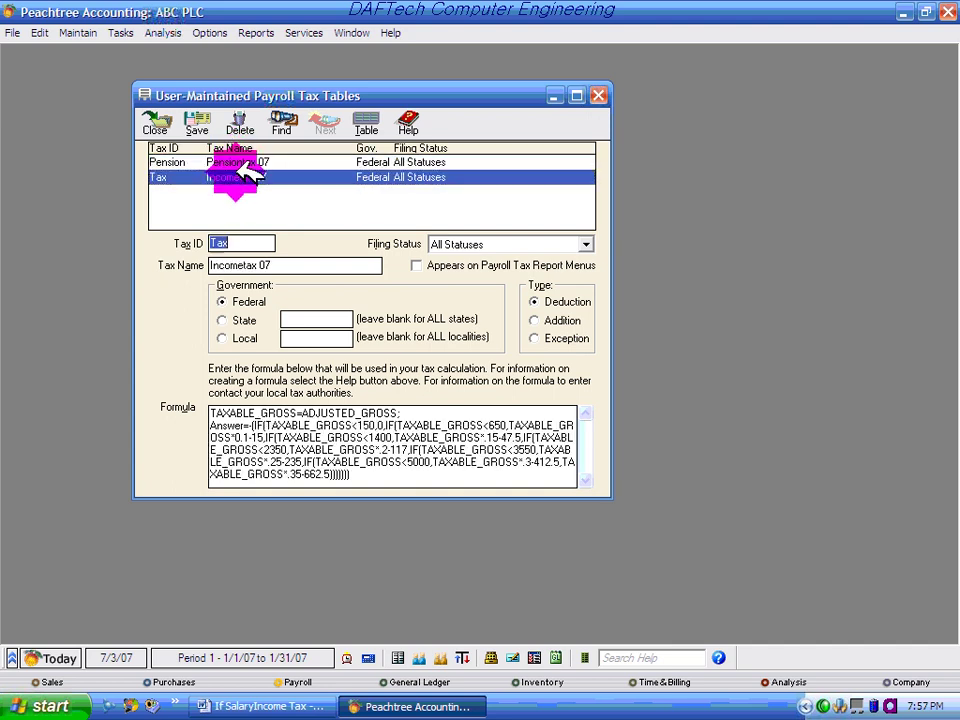